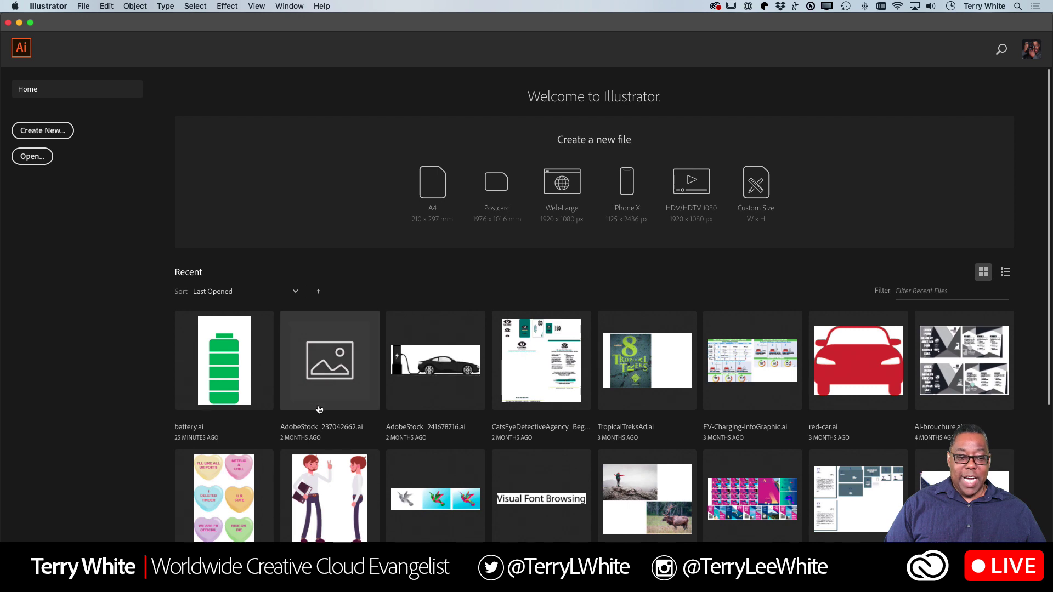
- Open the recent document battery.ai and show its layers
click(227, 385)
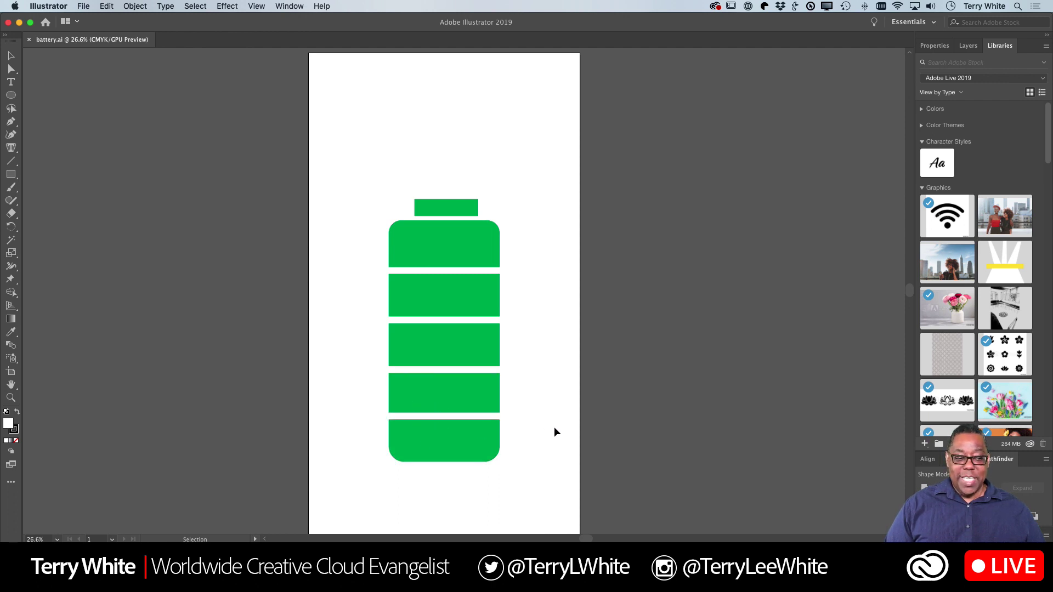
click(968, 46)
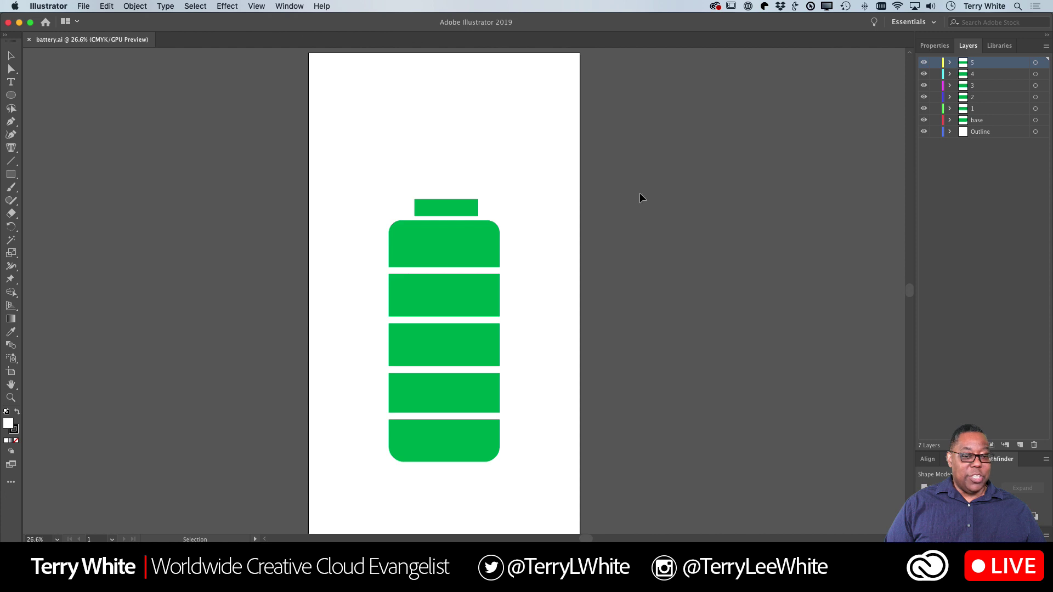
- Examine which layer holds each battery segment and the white text above the battery, ending with nothing selected
click(453, 215)
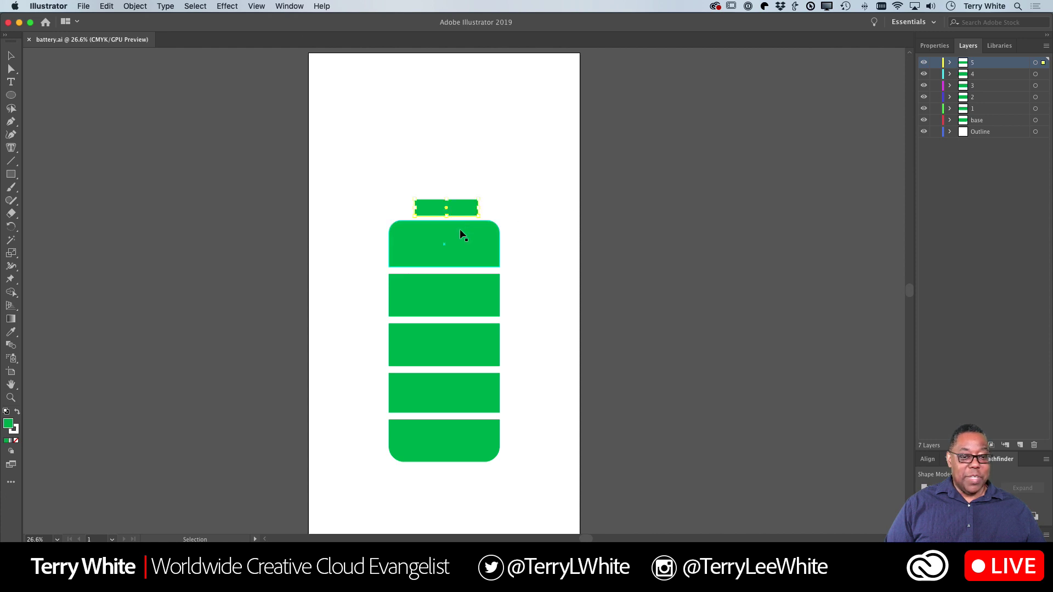
click(459, 236)
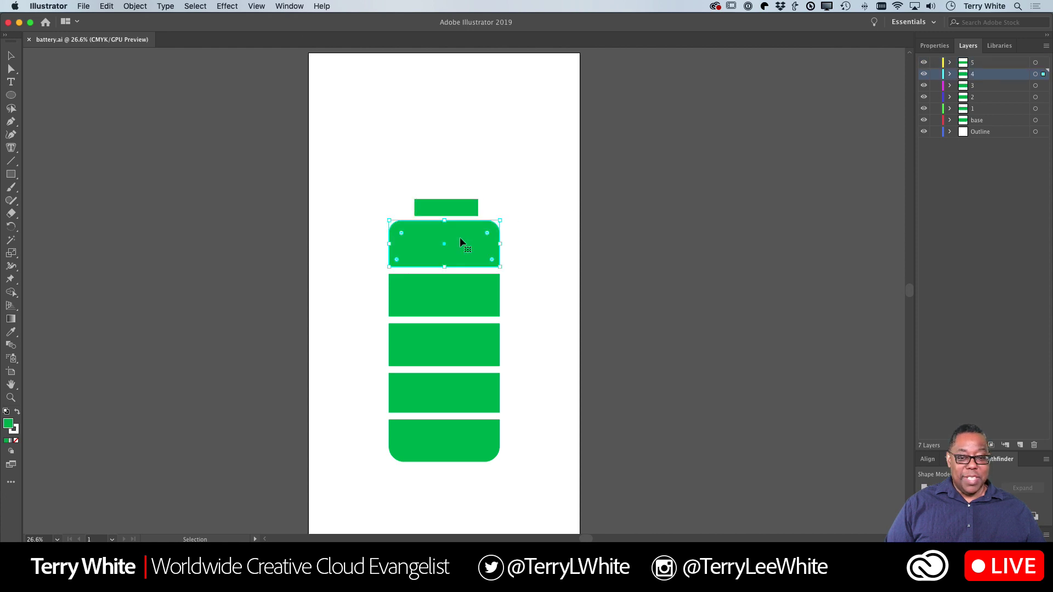
click(475, 296)
click(469, 337)
click(472, 387)
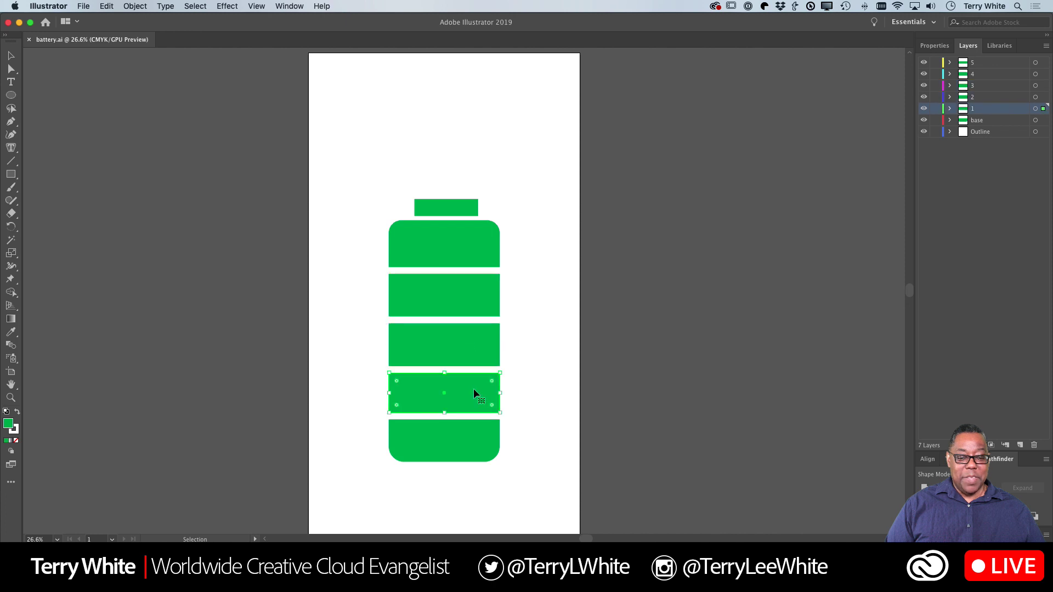
click(468, 433)
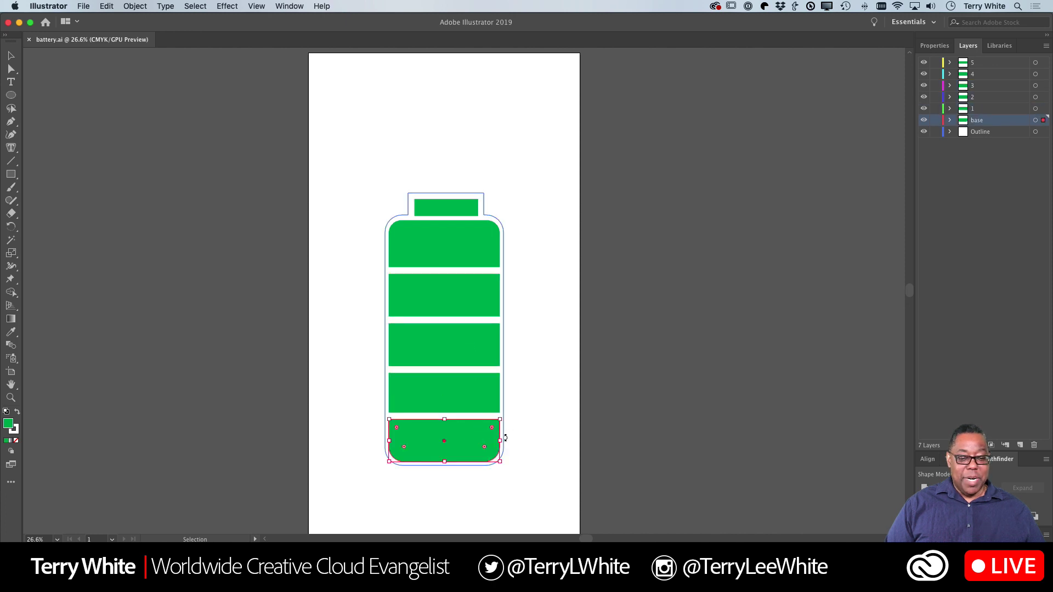
click(500, 410)
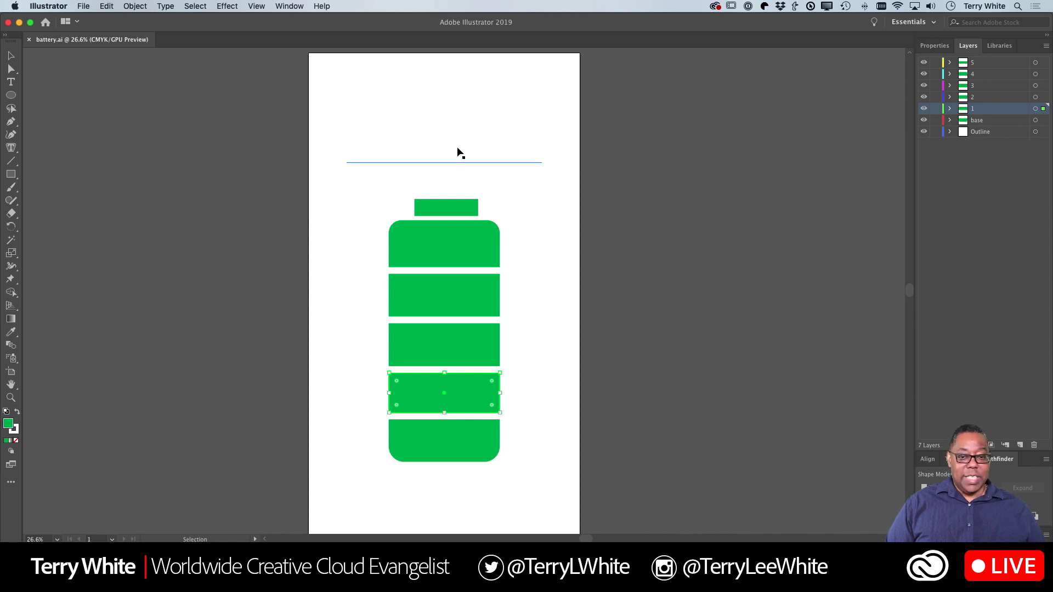
click(453, 161)
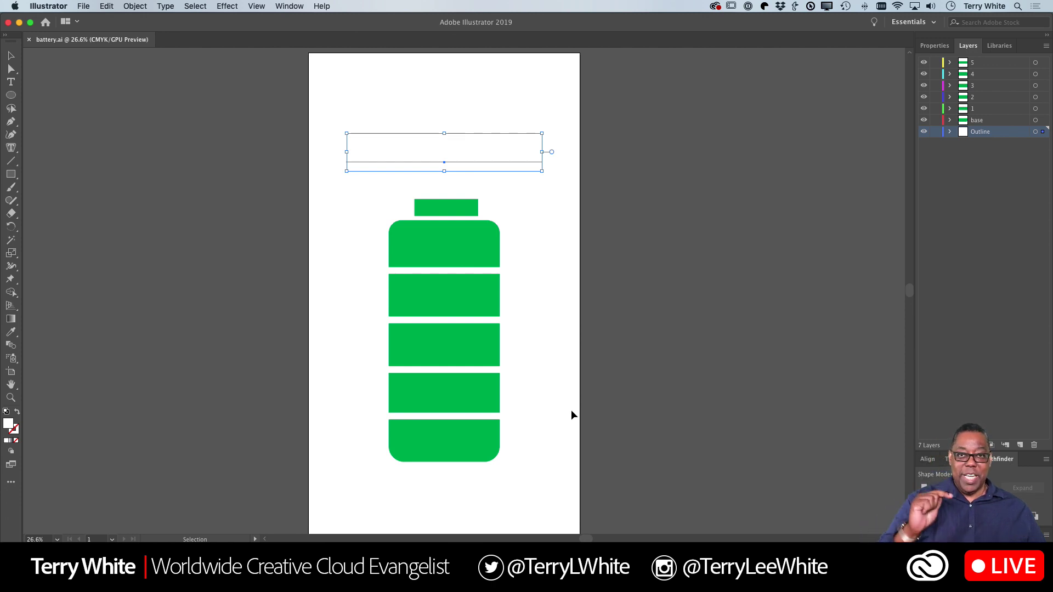
click(567, 343)
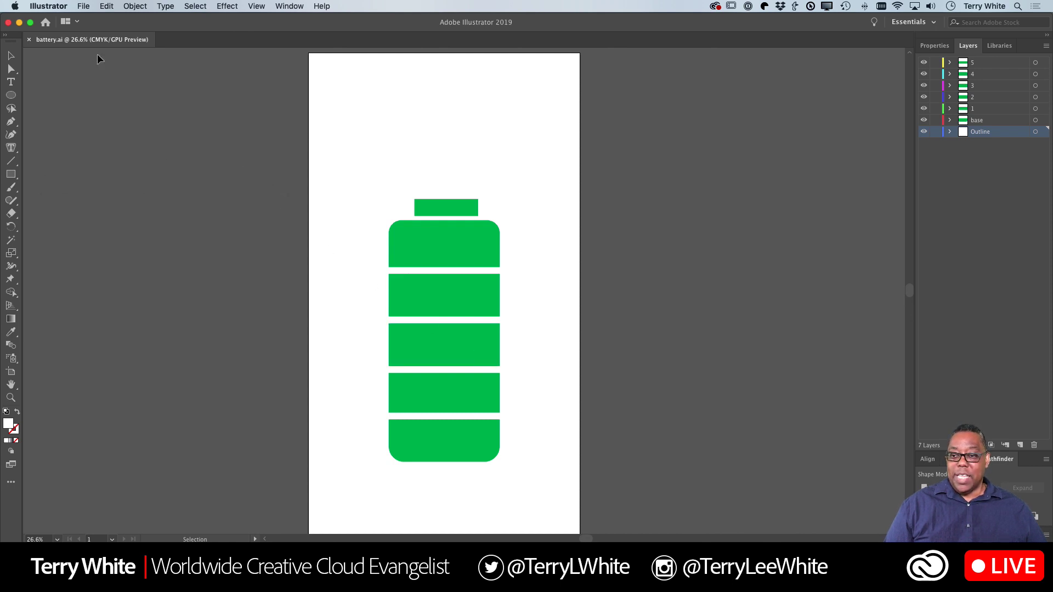
- Export the artwork to the Demo folder as battery.psd in Photoshop (psd) format, using CMYK, Medium (150 ppi) and Write Layers with Maximum Editability
click(85, 7)
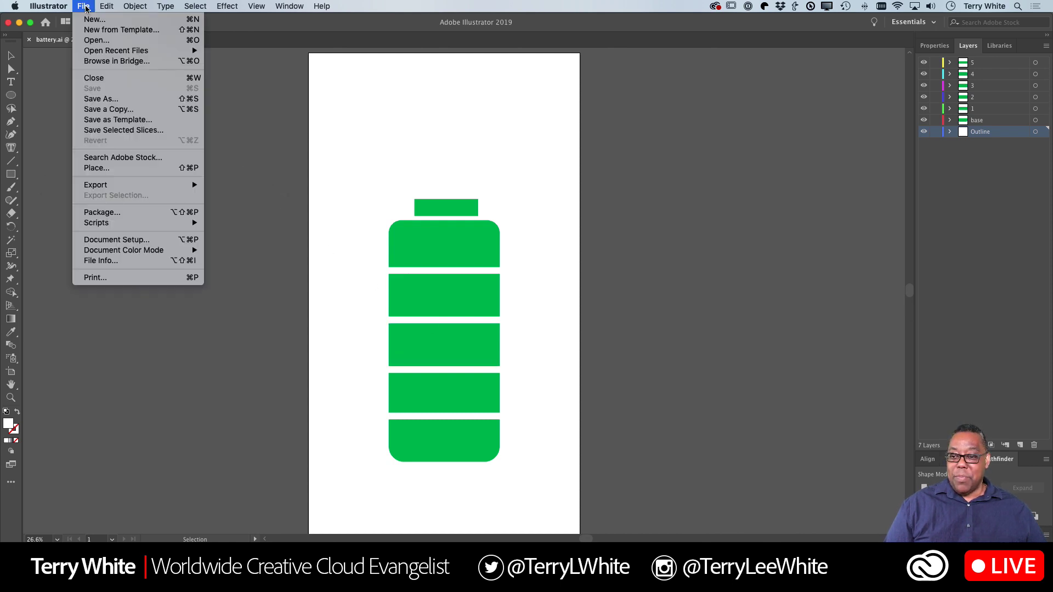
mouse_move(106, 186)
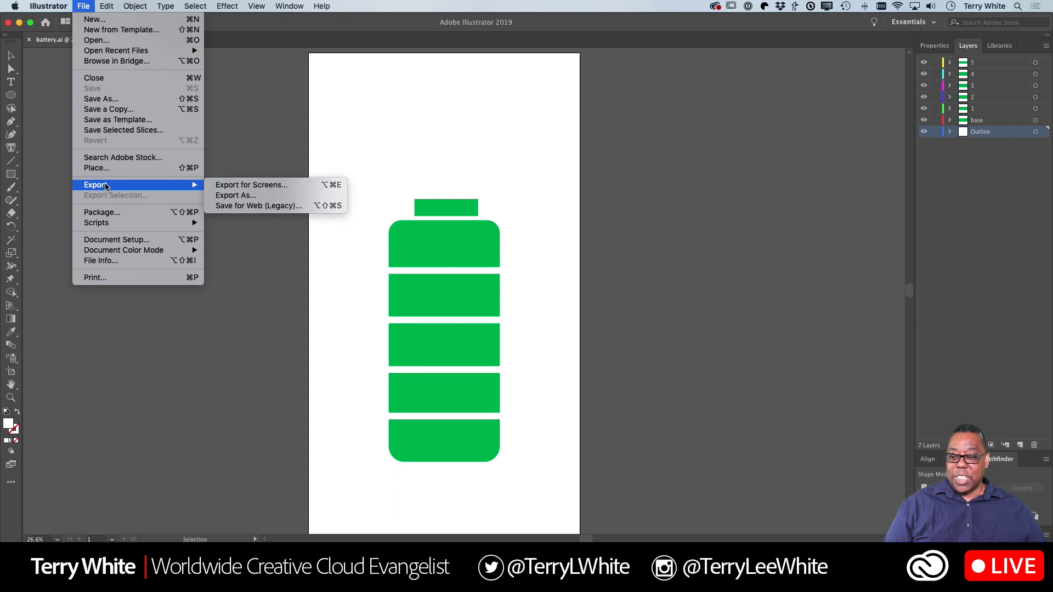
click(243, 196)
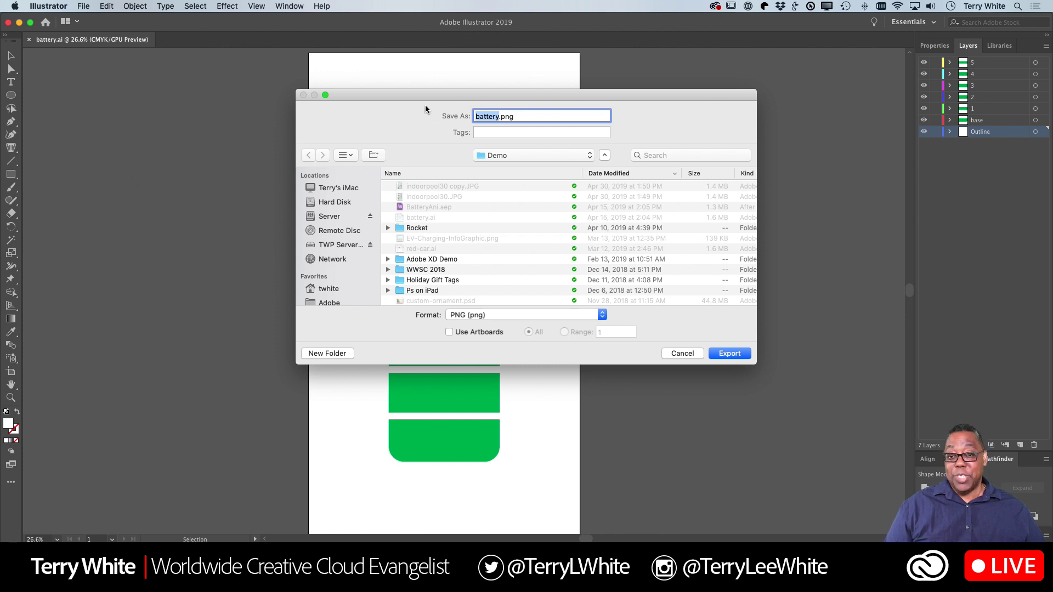
drag(418, 93, 230, 152)
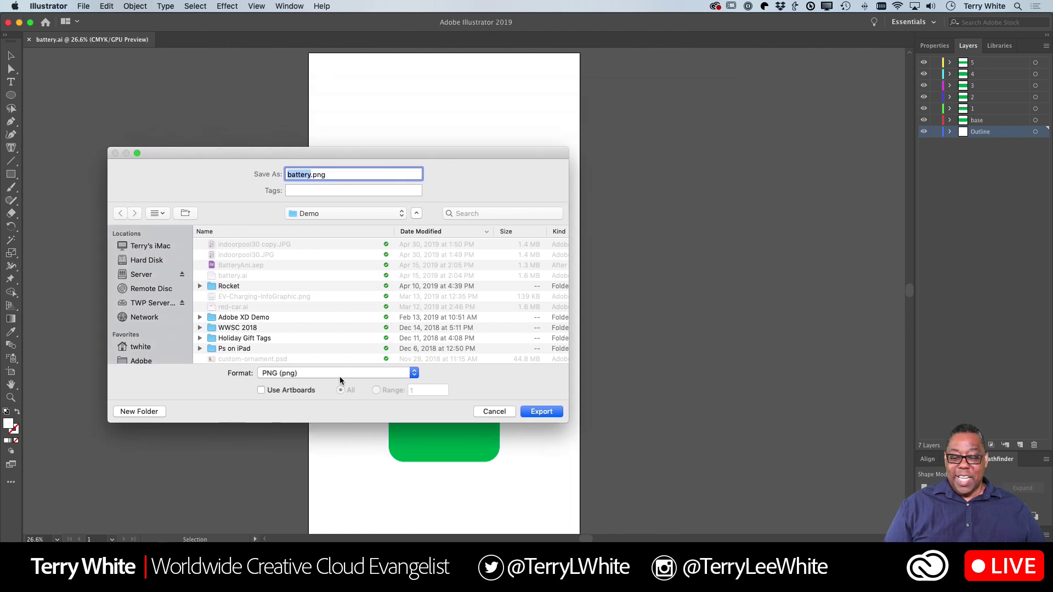
click(340, 375)
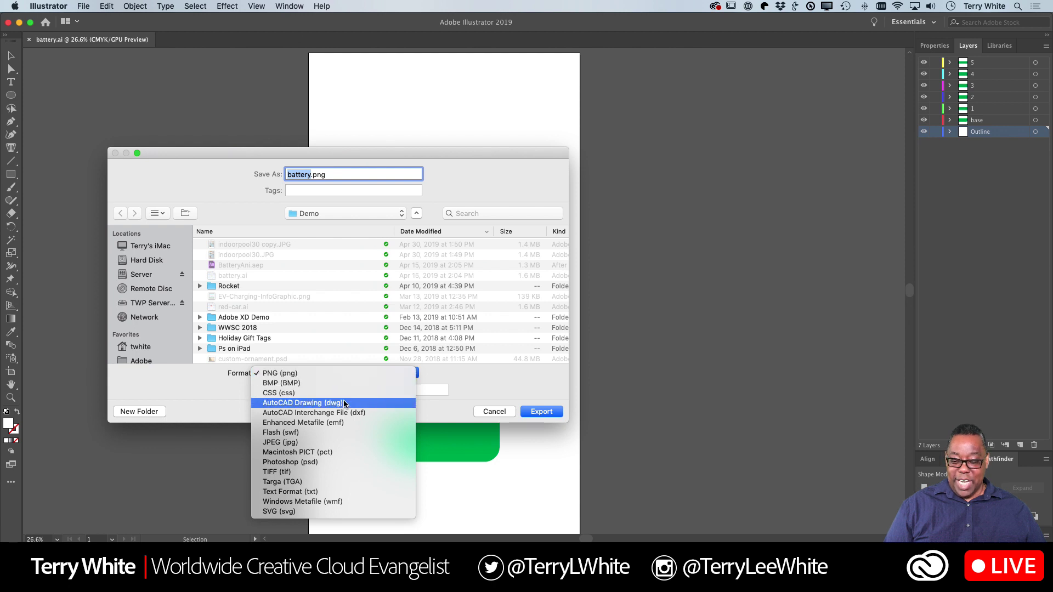
click(348, 463)
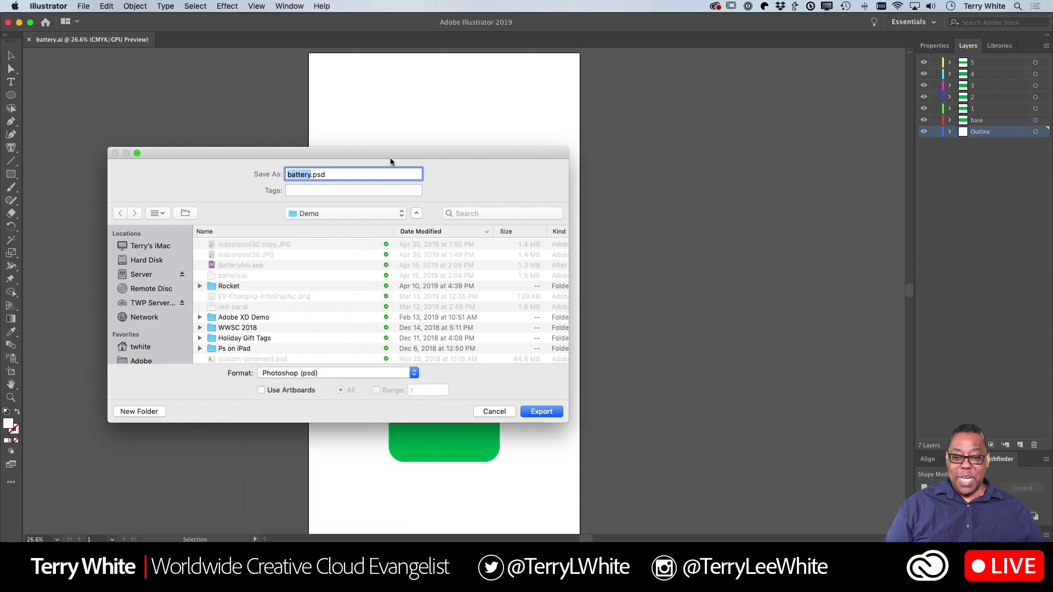
drag(387, 155, 395, 102)
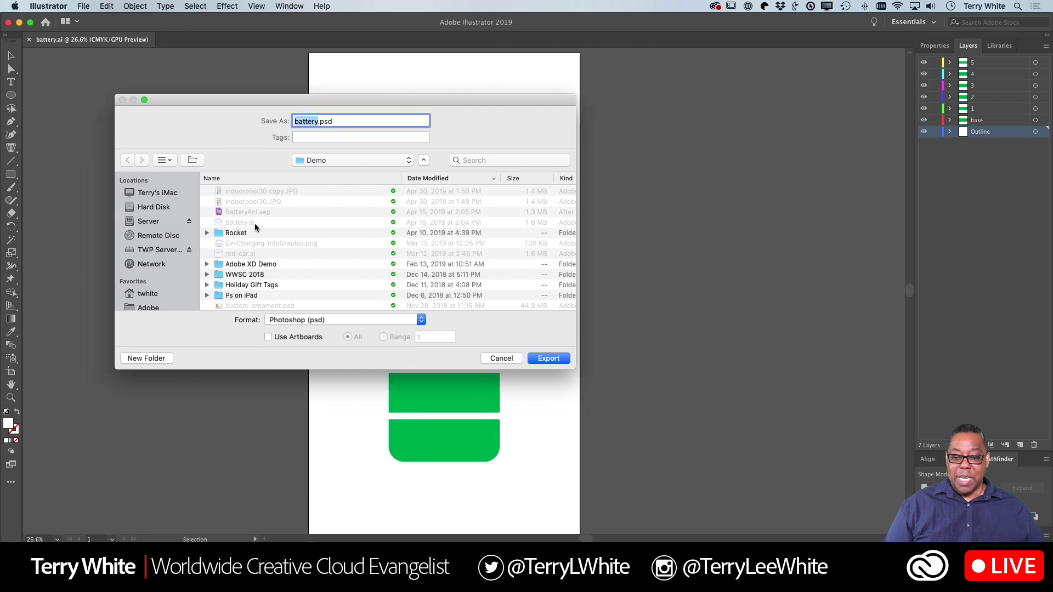
click(548, 358)
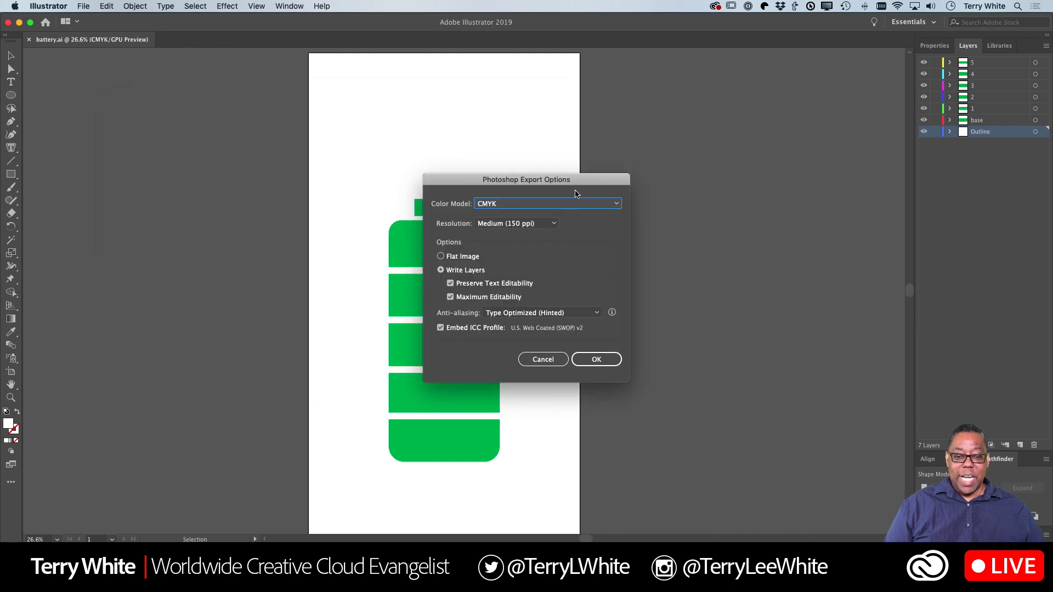
drag(582, 181, 391, 148)
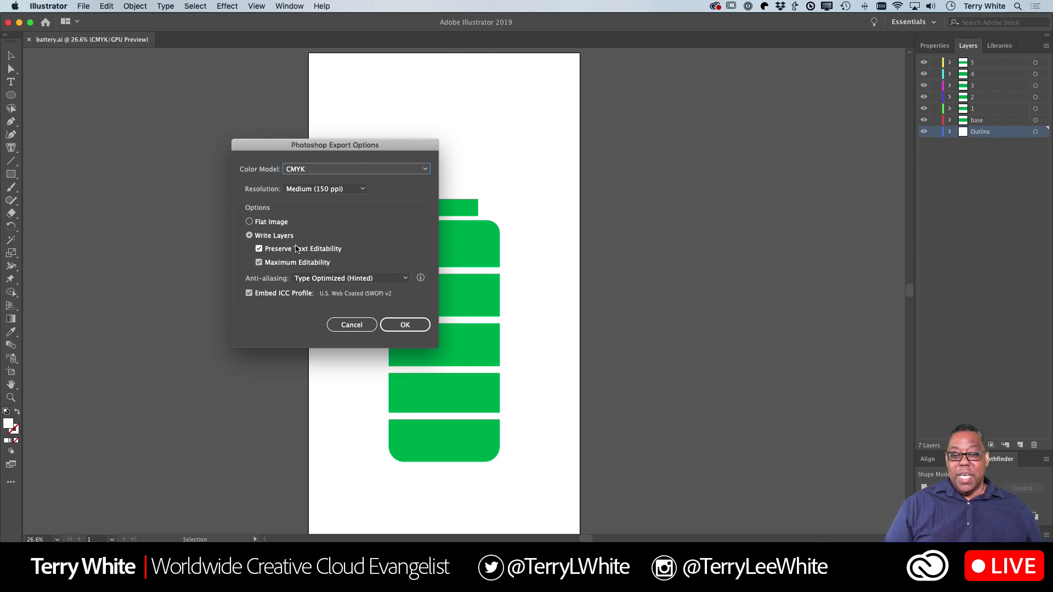
click(404, 324)
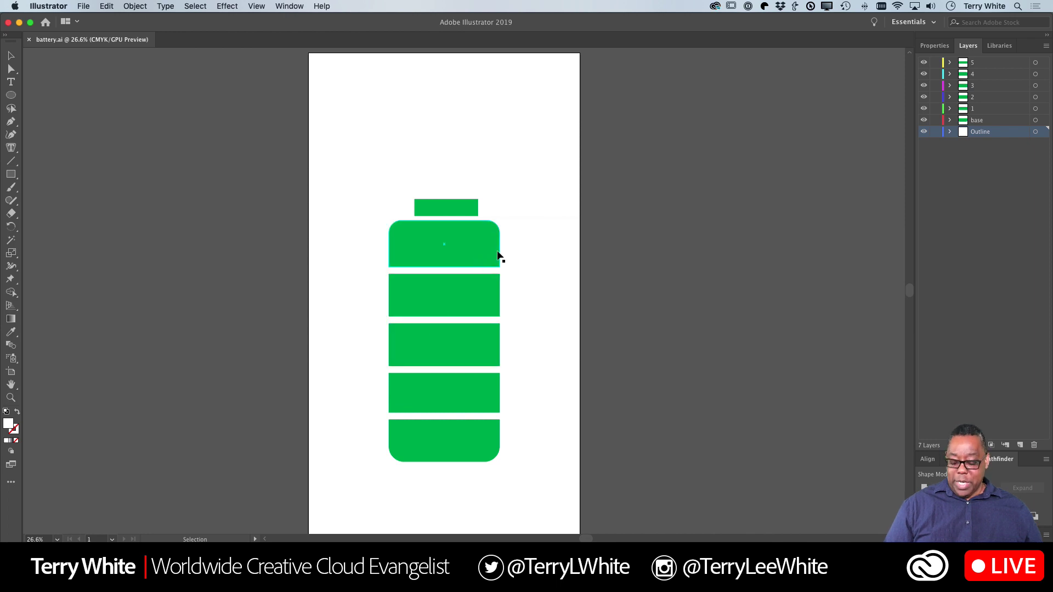
- Switch to Photoshop and browse to the Demo folder within Creative Cloud Files to choose a file to open
key(super+Tab)
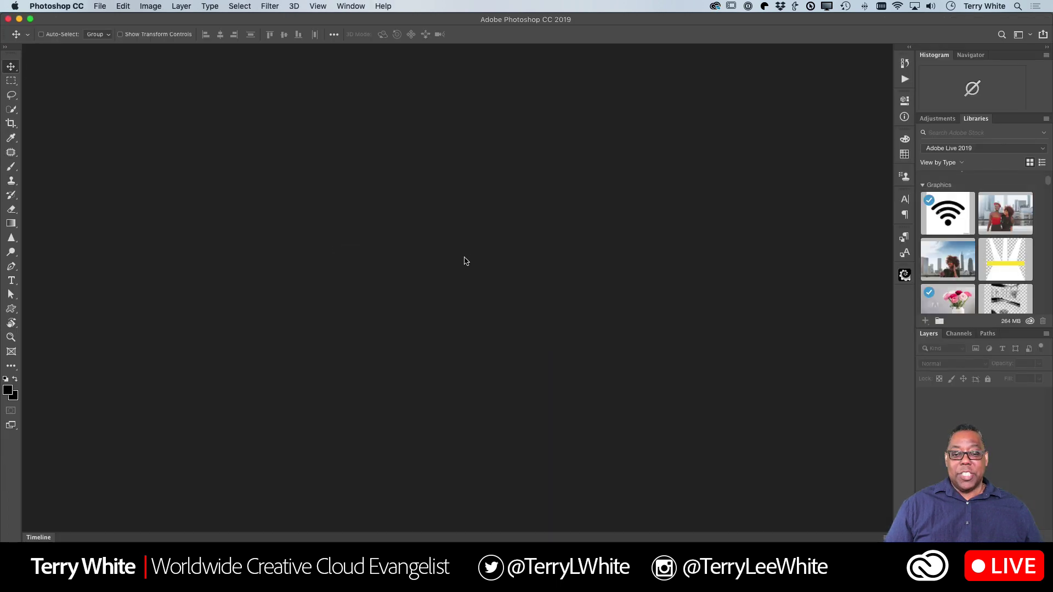
click(98, 6)
click(271, 252)
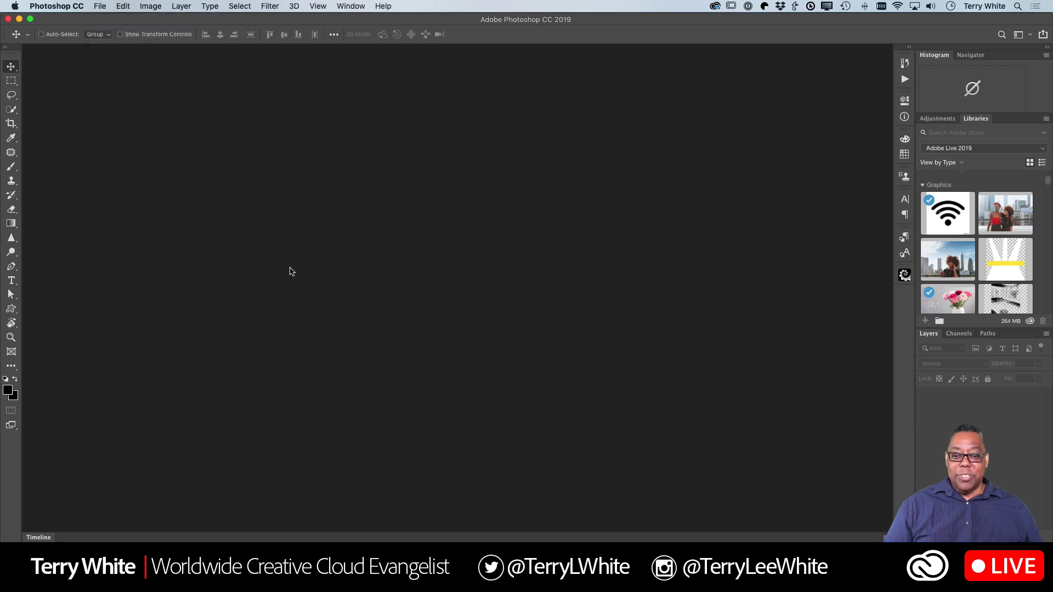
scroll(360, 343, down, 6)
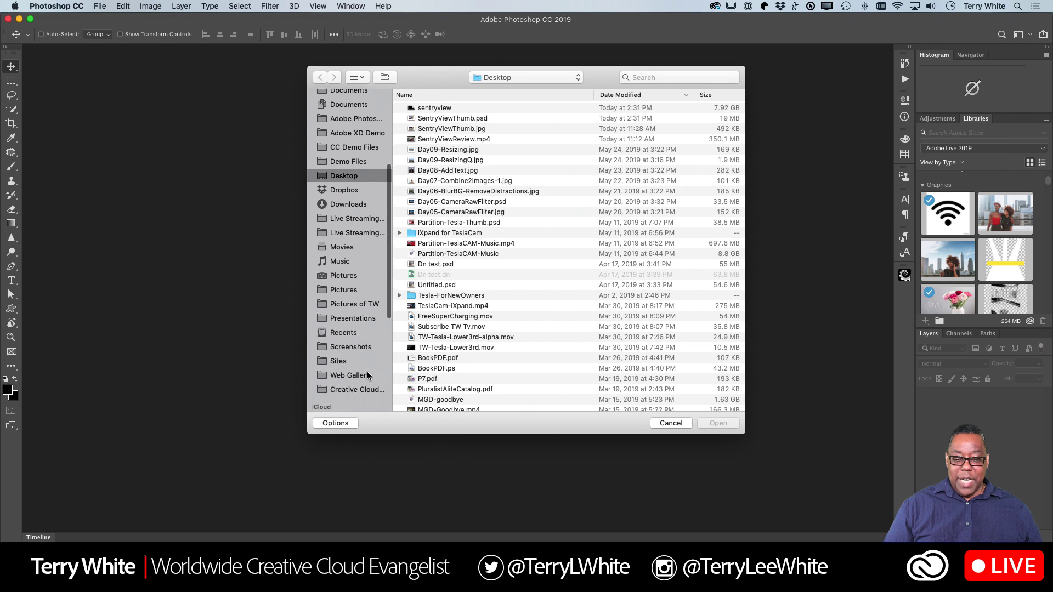
scroll(368, 376, down, 1)
scroll(359, 366, up, 7)
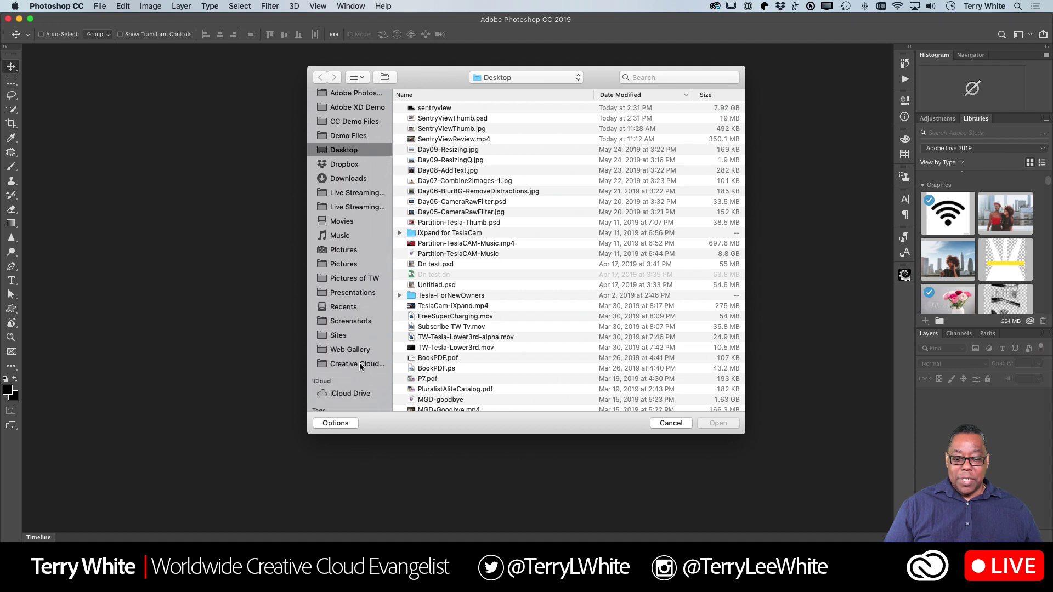
scroll(361, 366, down, 7)
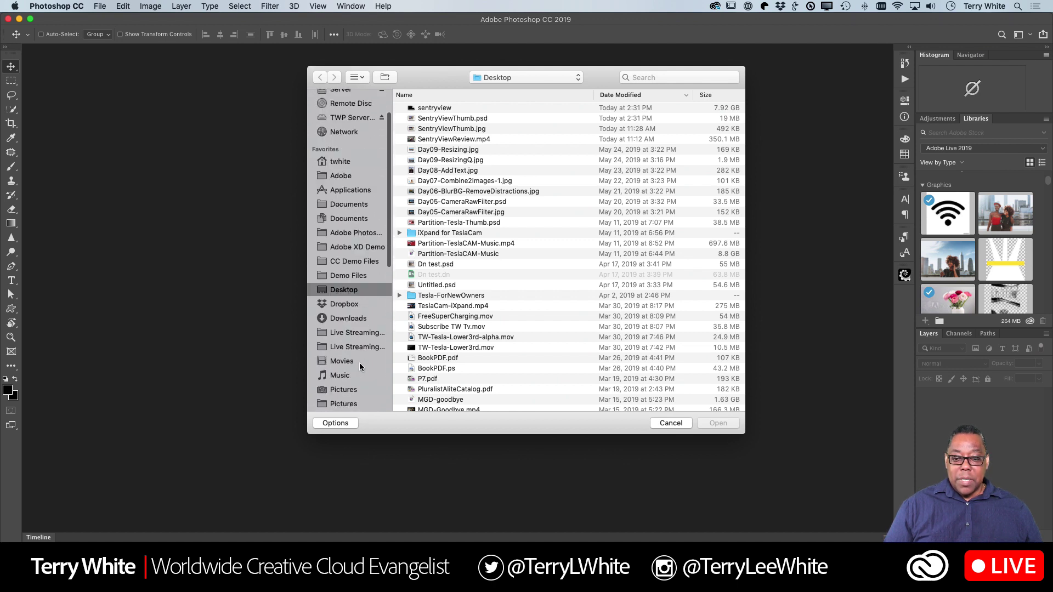
click(360, 368)
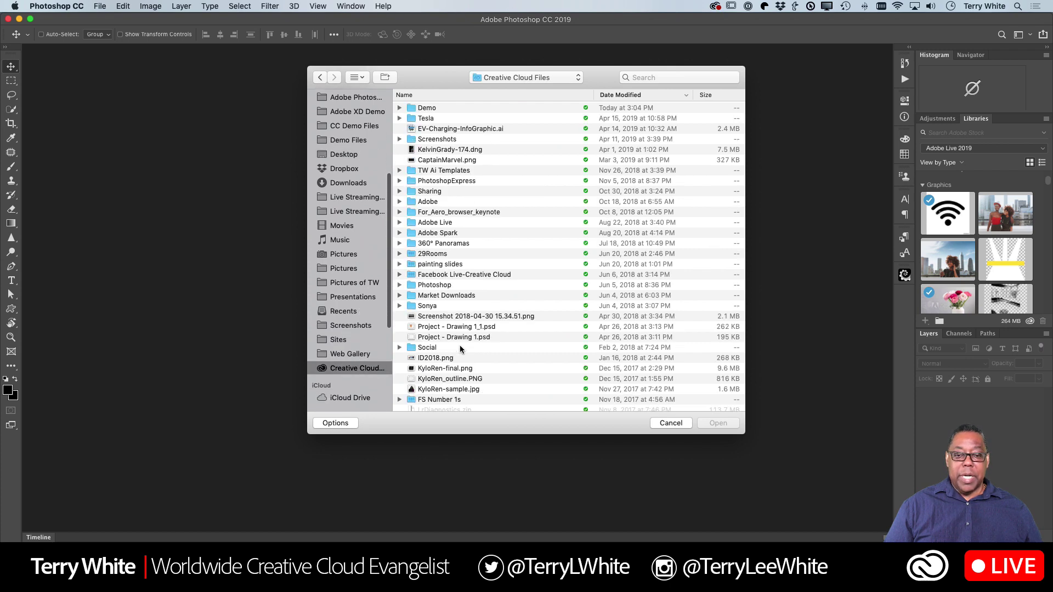
double_click(432, 111)
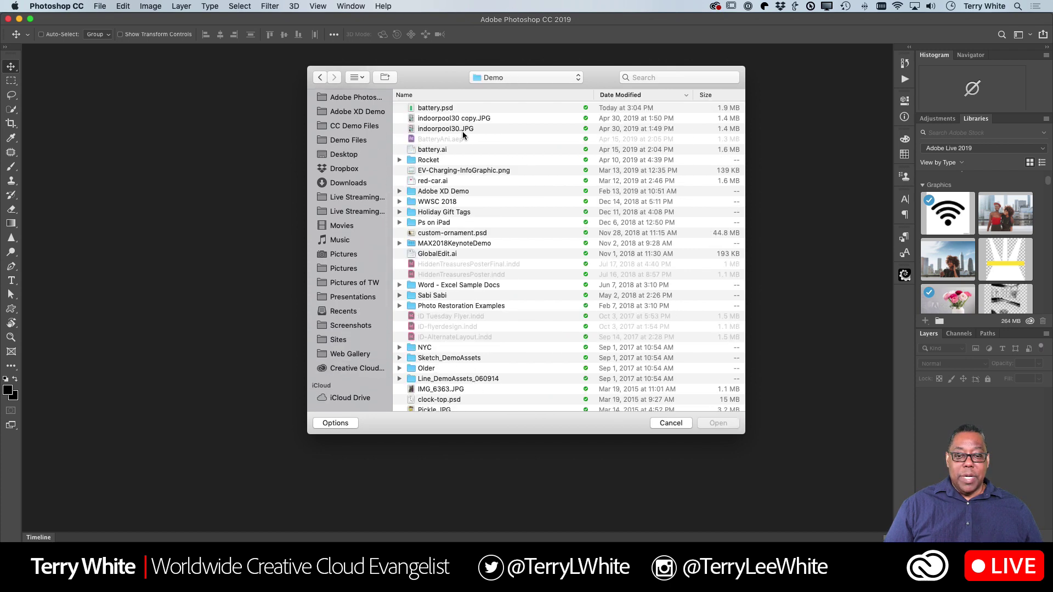
- Open battery.ai directly, importing page 1 with the default PDF import settings at 300 pixels/inch
click(439, 152)
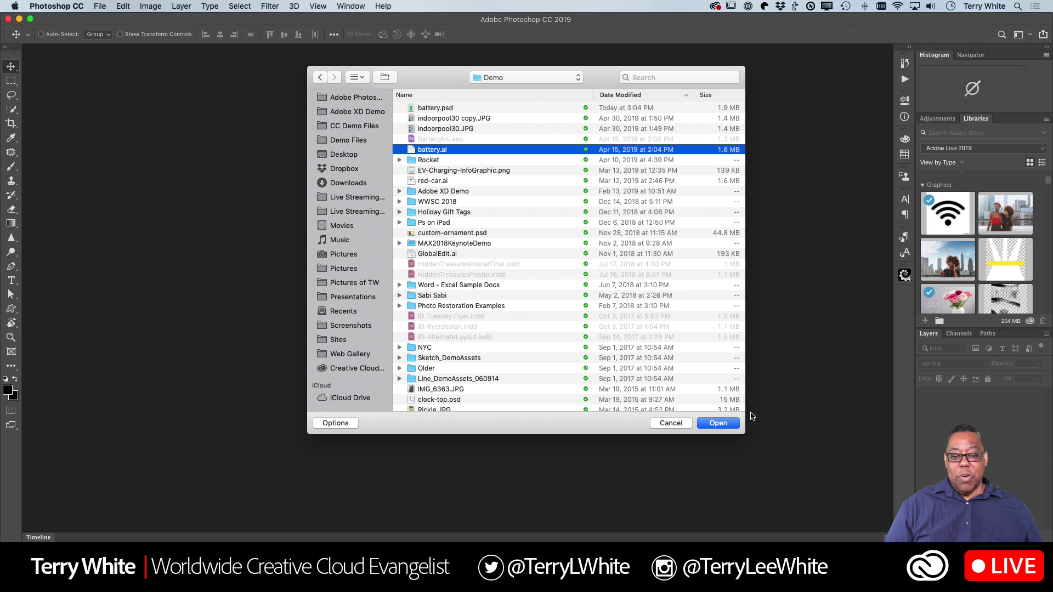
click(724, 423)
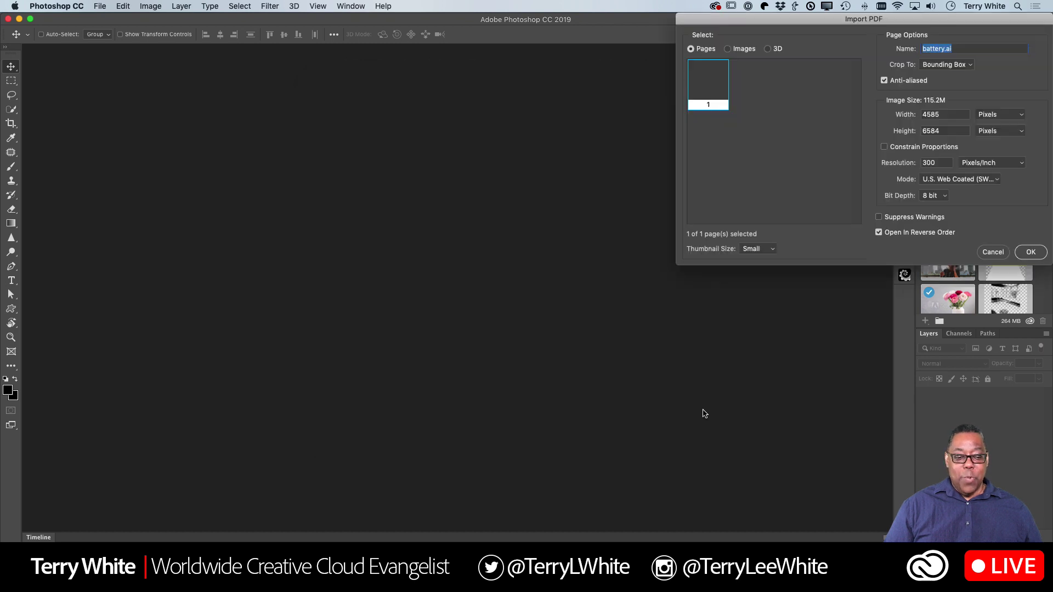
drag(863, 21, 499, 91)
click(660, 323)
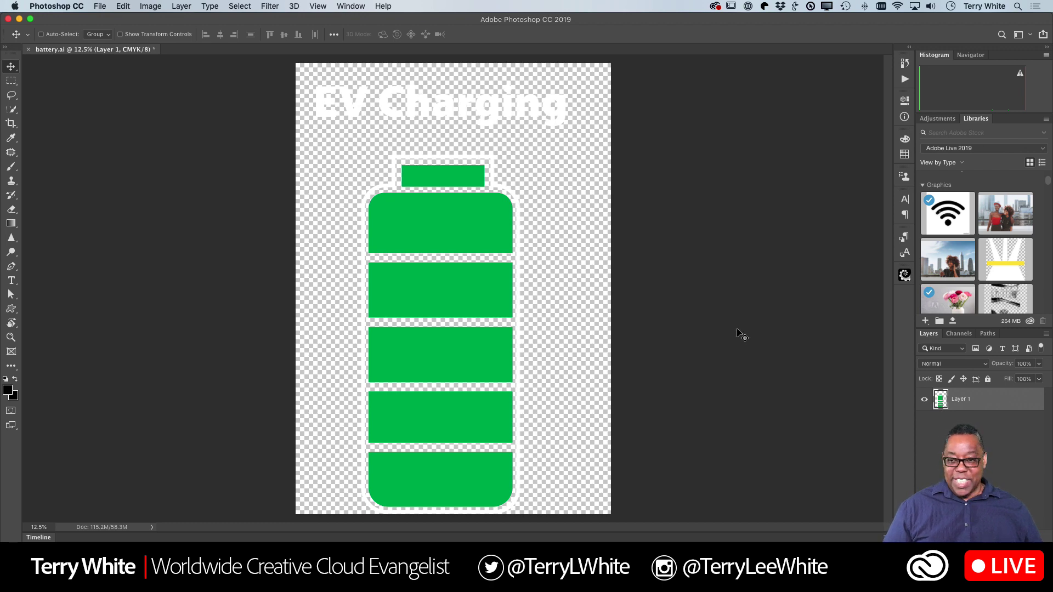
- Close the imported battery.ai document without saving changes
key(super)
key(super+w)
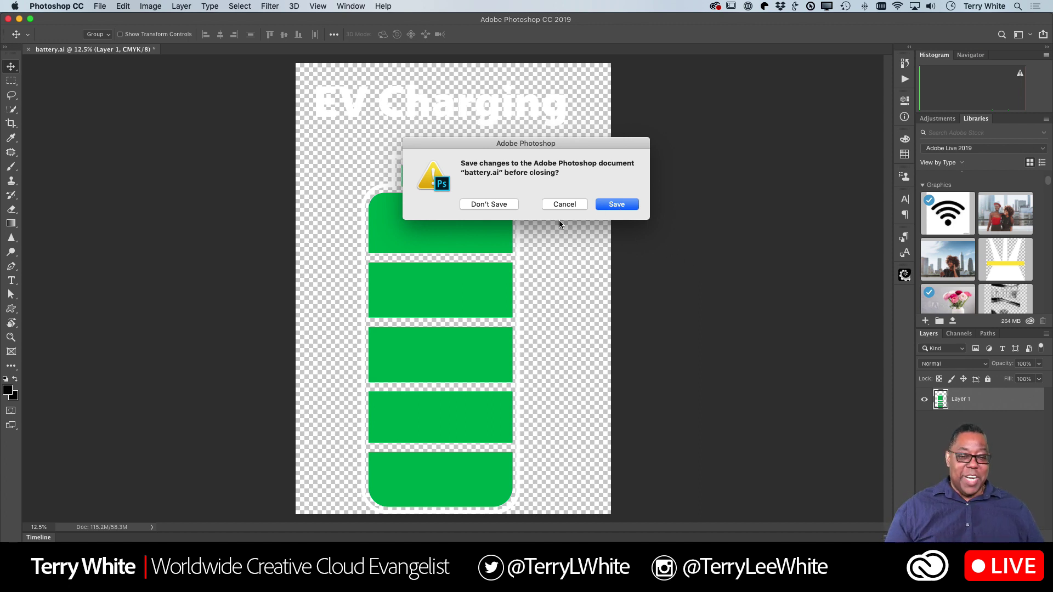
click(492, 205)
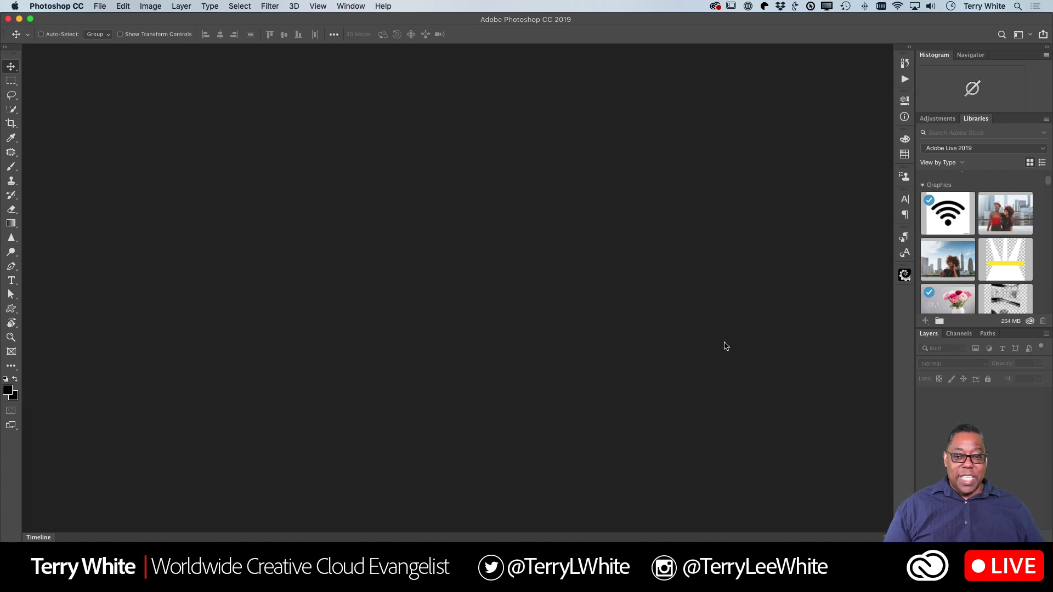
- Open the exported battery.psd from the Demo folder
click(102, 7)
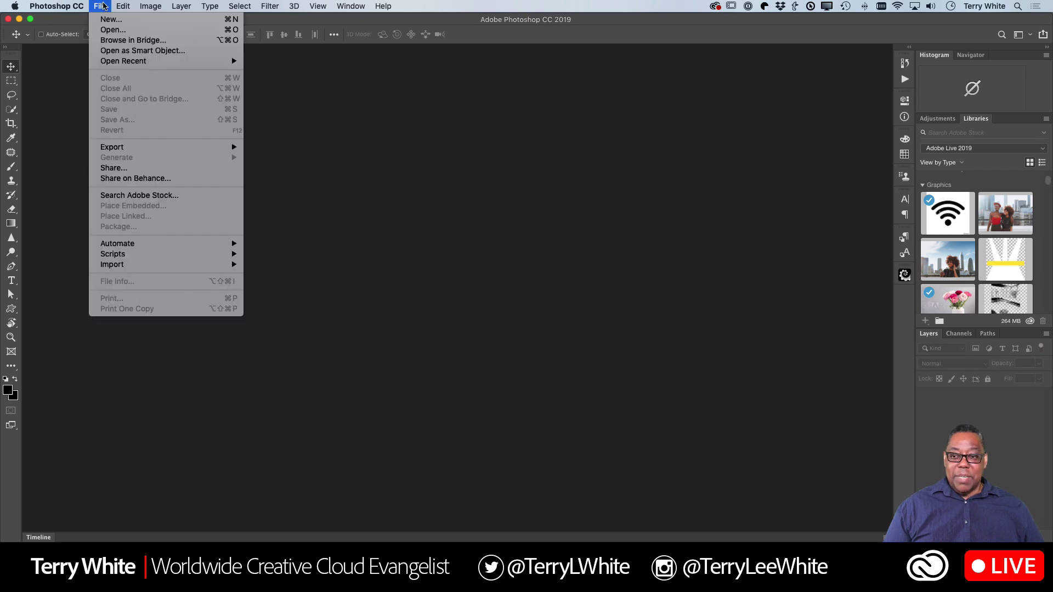
click(208, 29)
double_click(445, 110)
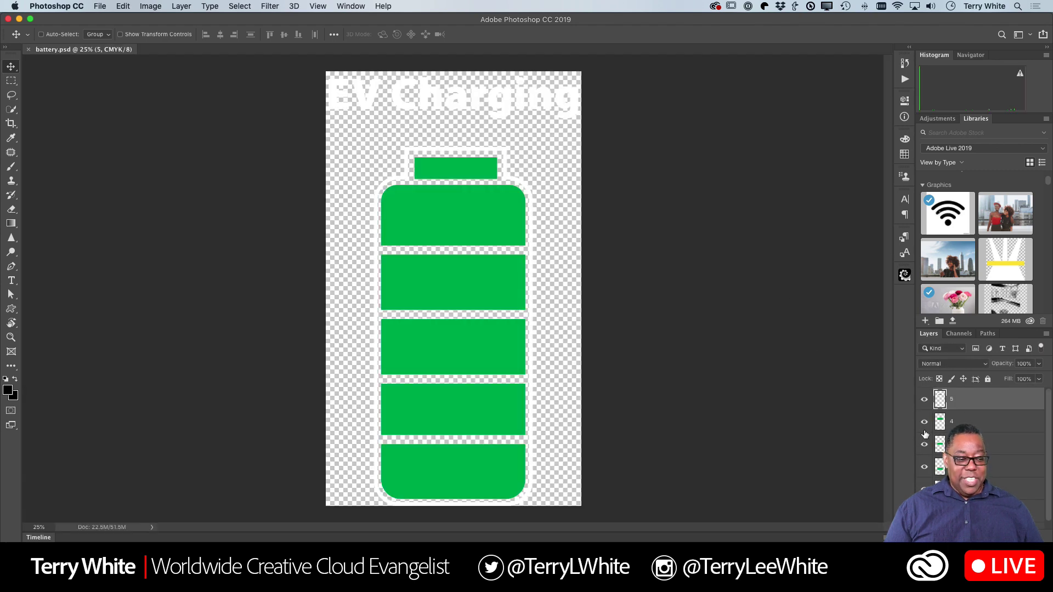
- Detach the layer list beside the canvas and lengthen it to show every layer from 5 down to Outline
scroll(934, 415, down, 1)
drag(930, 339, 713, 118)
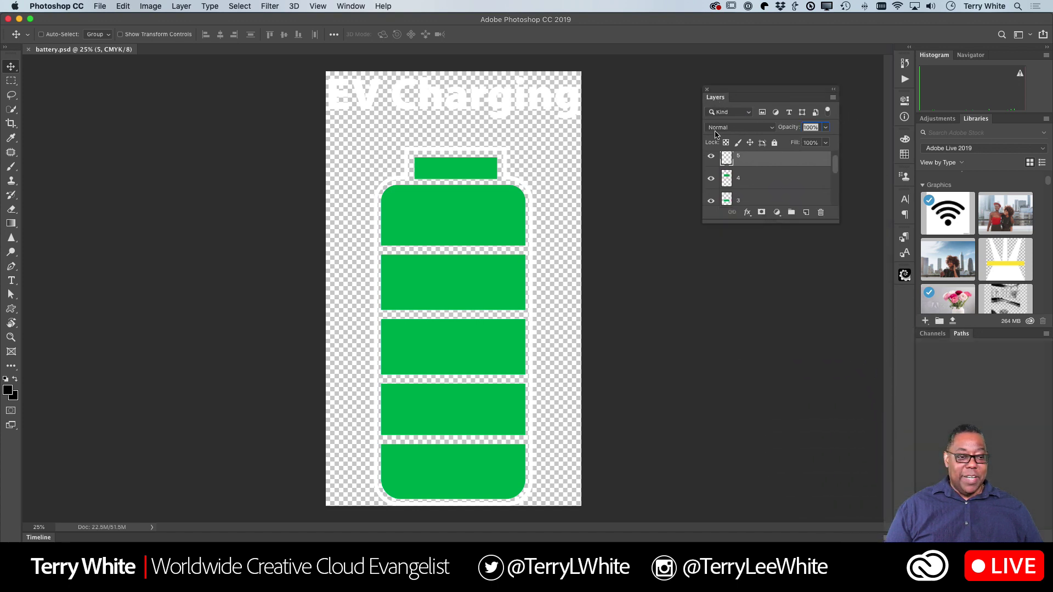
drag(753, 222, 755, 406)
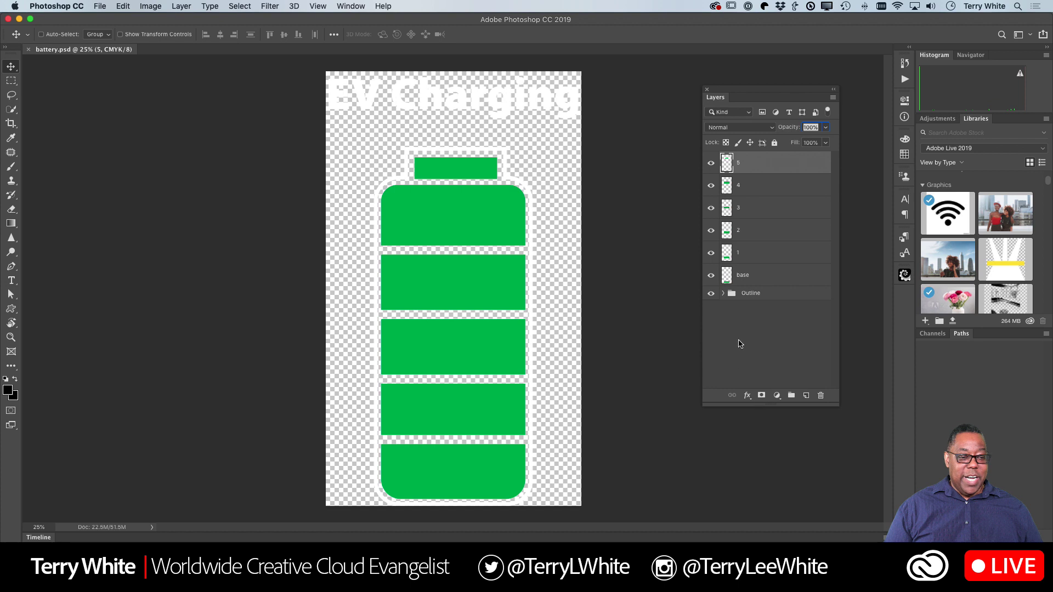
- Examine the Outline group's contents and enter its EV Charging text layer to check that the text is editable
click(723, 293)
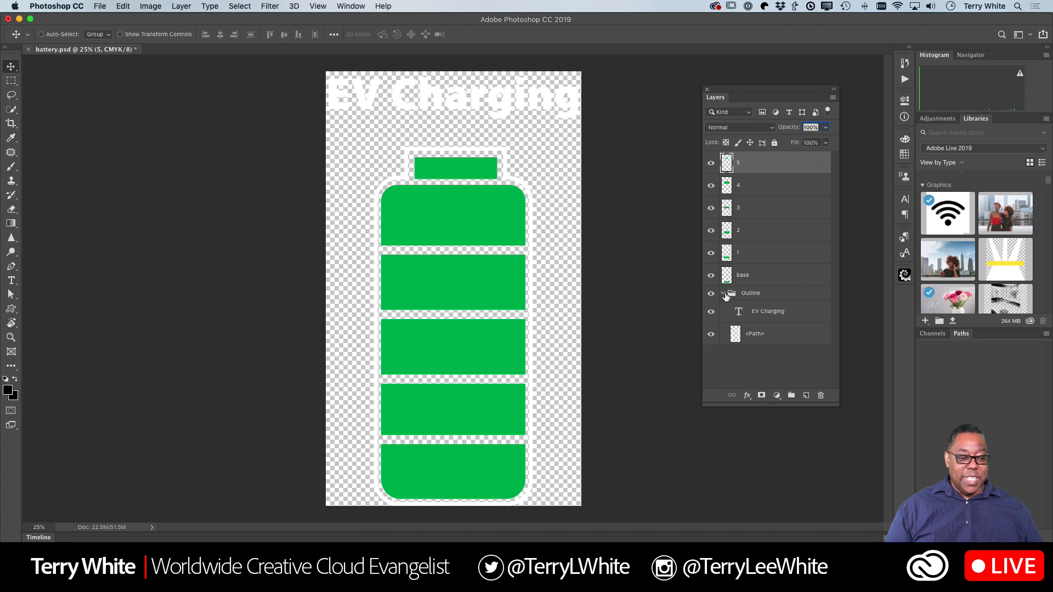
click(723, 293)
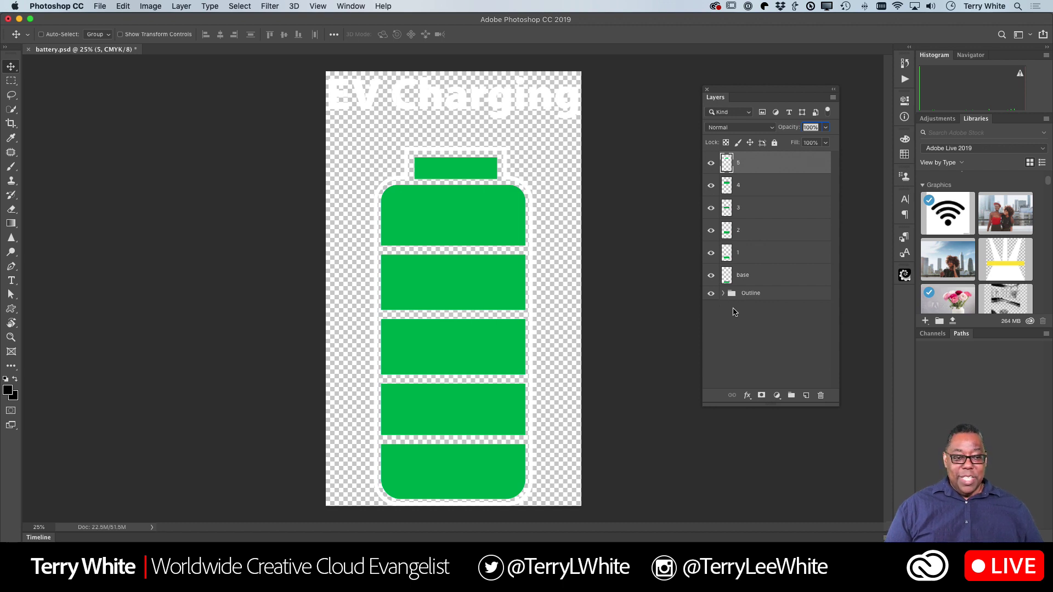
click(723, 295)
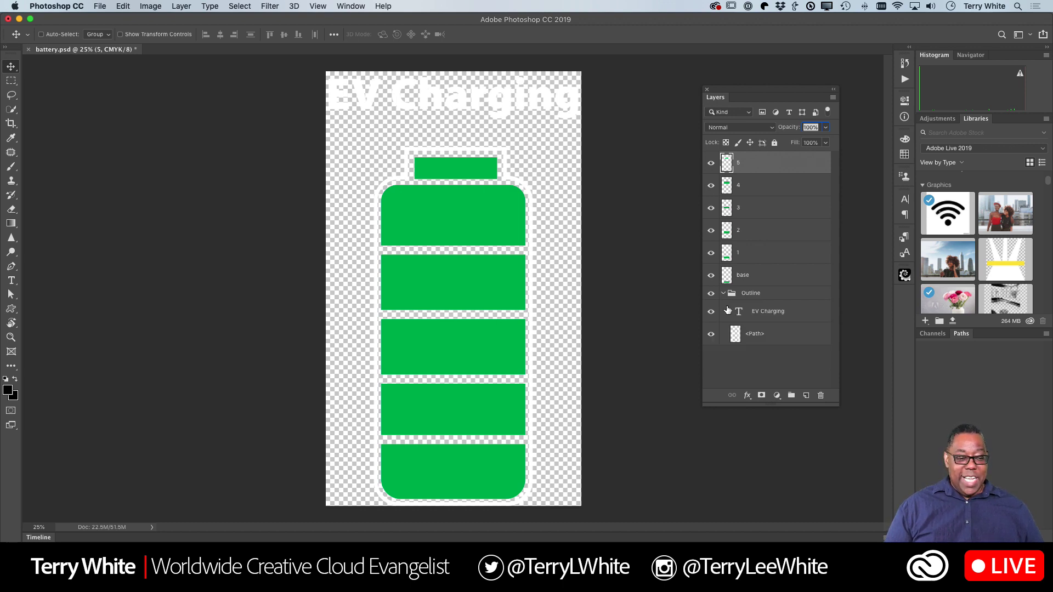
click(739, 312)
double_click(738, 312)
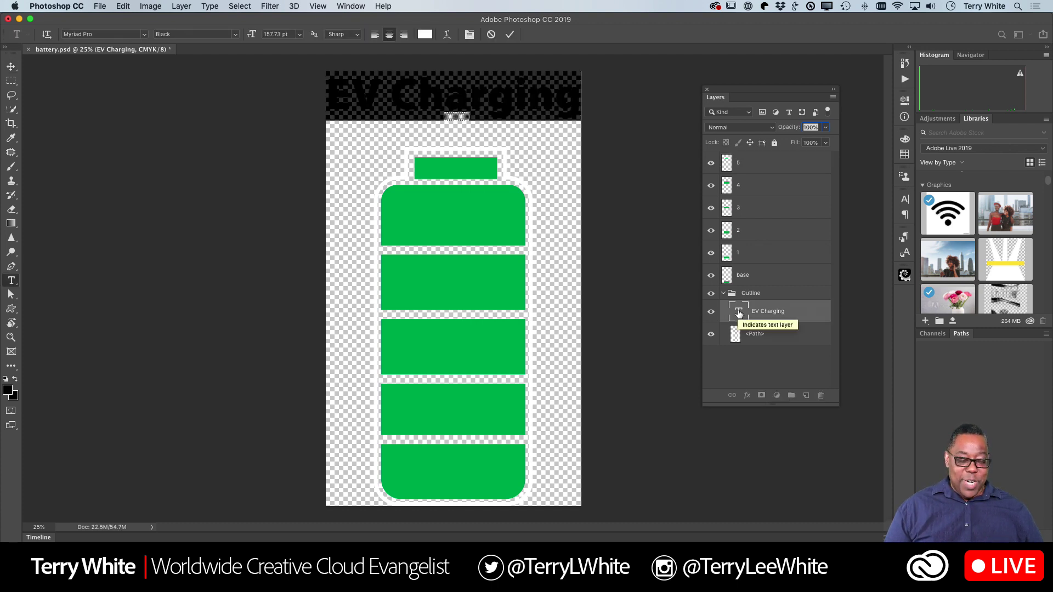
click(502, 100)
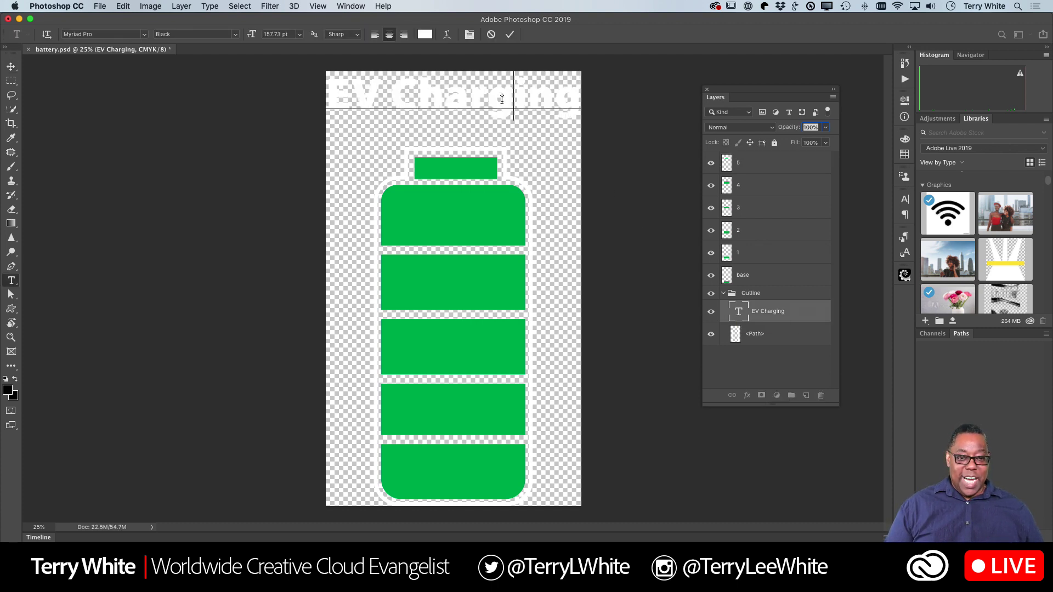
double_click(501, 99)
click(566, 110)
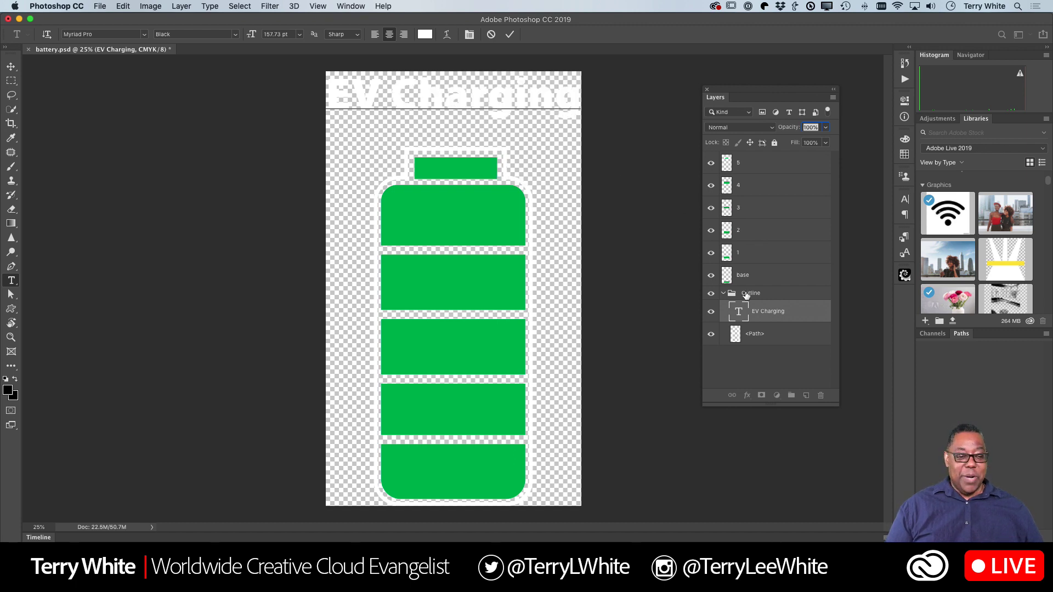
key(Escape)
key(v)
click(724, 294)
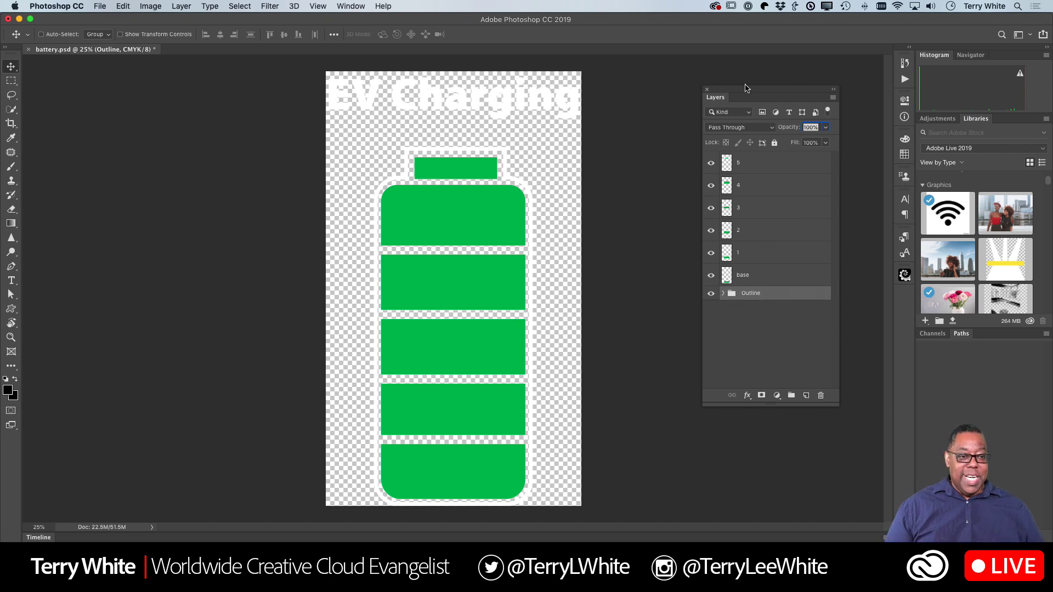
- Add a new layer beneath the Outline group and fill it with black as the artwork's background
drag(746, 90, 747, 60)
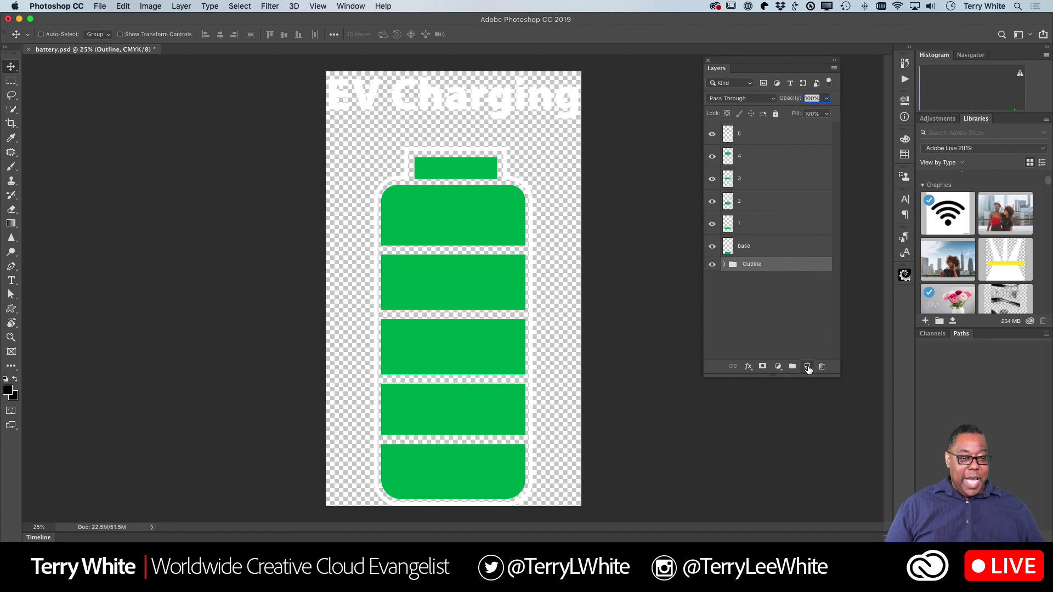
click(807, 367)
drag(751, 272, 757, 310)
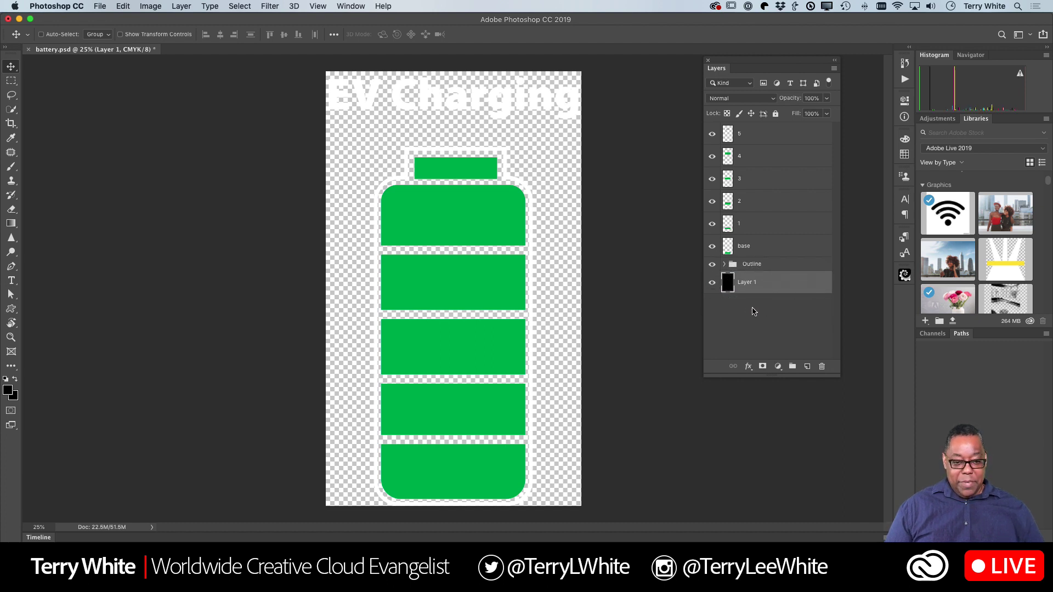
key(alt+BackSpace)
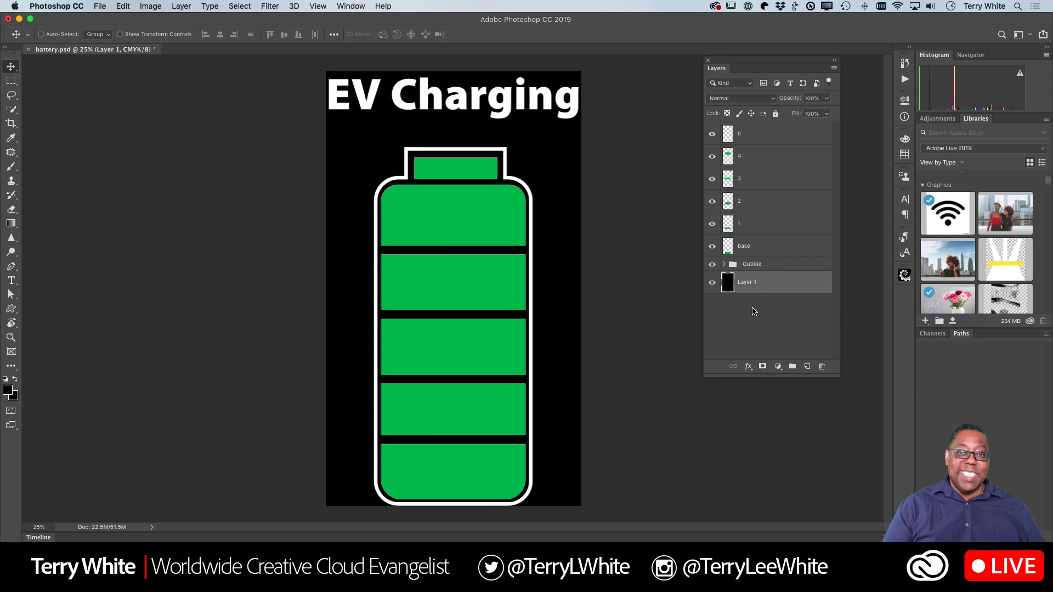
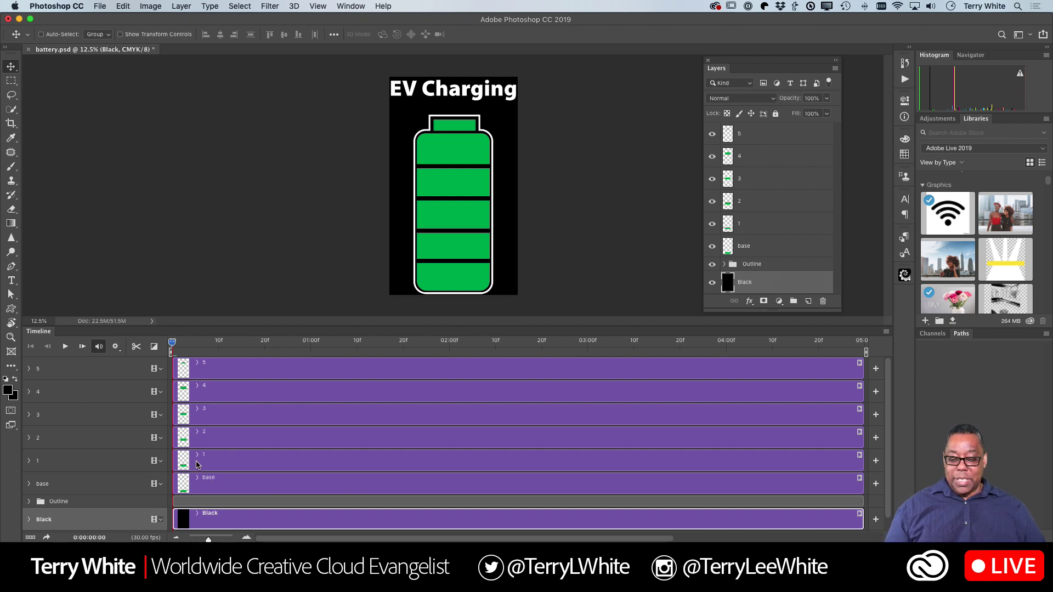
- Trim the starts of clips 1 through 5 in ascending order, so each begins about four frames after the previous one
click(197, 467)
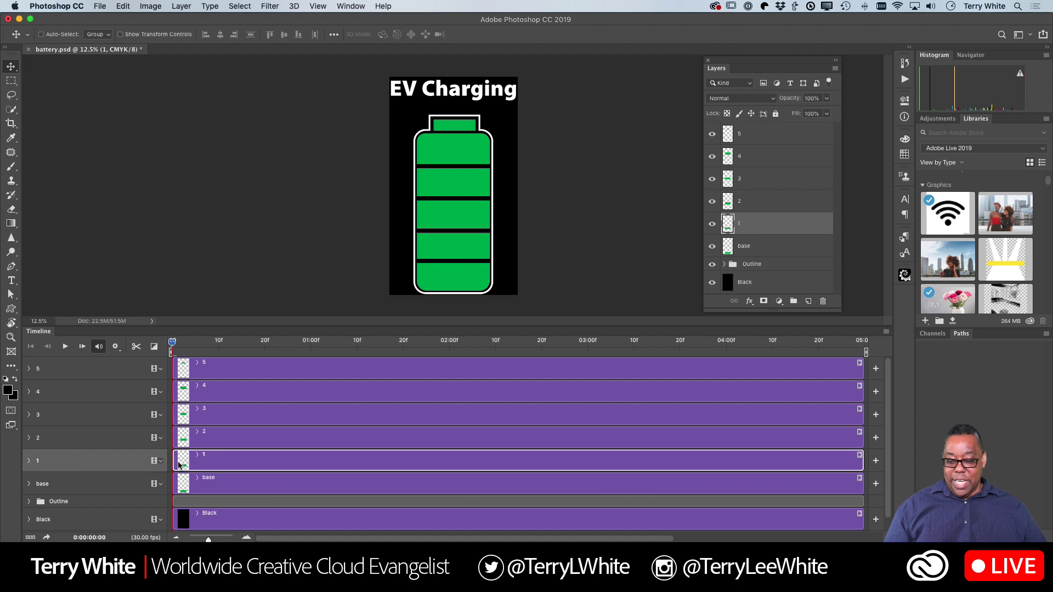
mouse_move(174, 461)
mouse_down()
mouse_move(204, 461)
mouse_move(192, 462)
mouse_up()
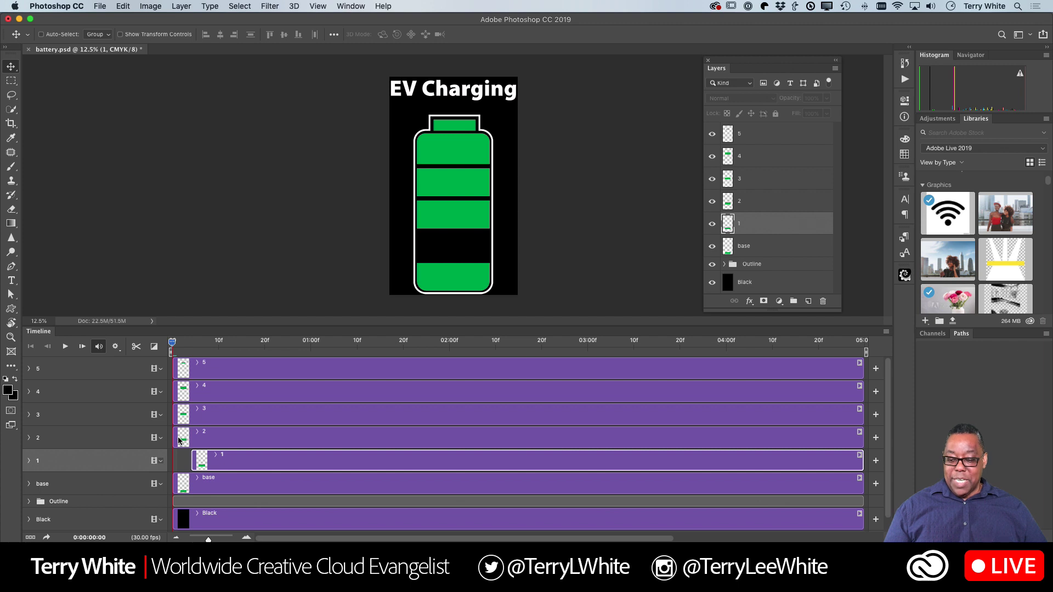
drag(174, 439, 230, 415)
click(175, 415)
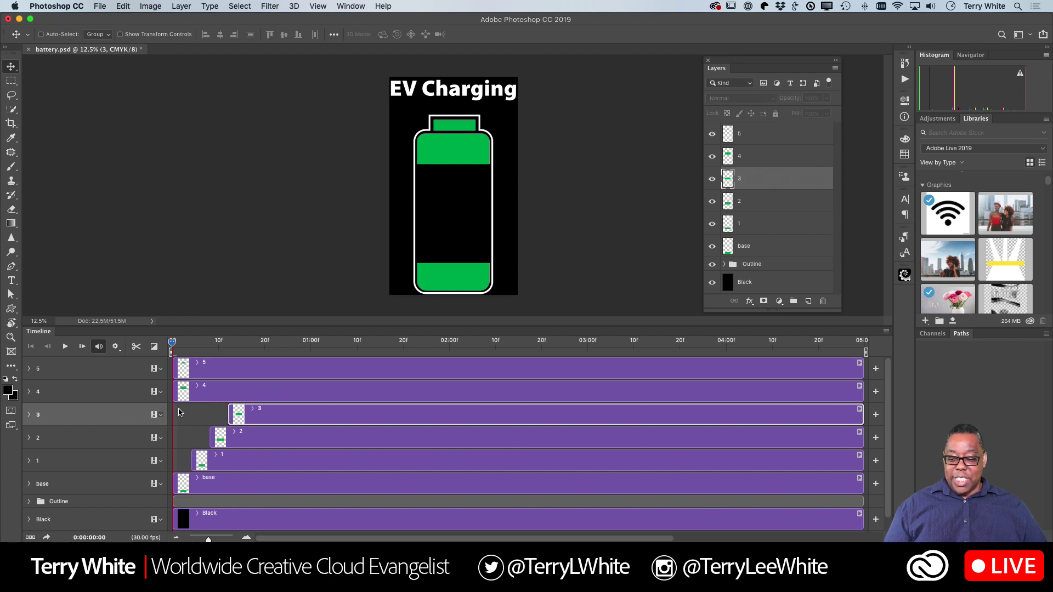
drag(174, 388, 246, 392)
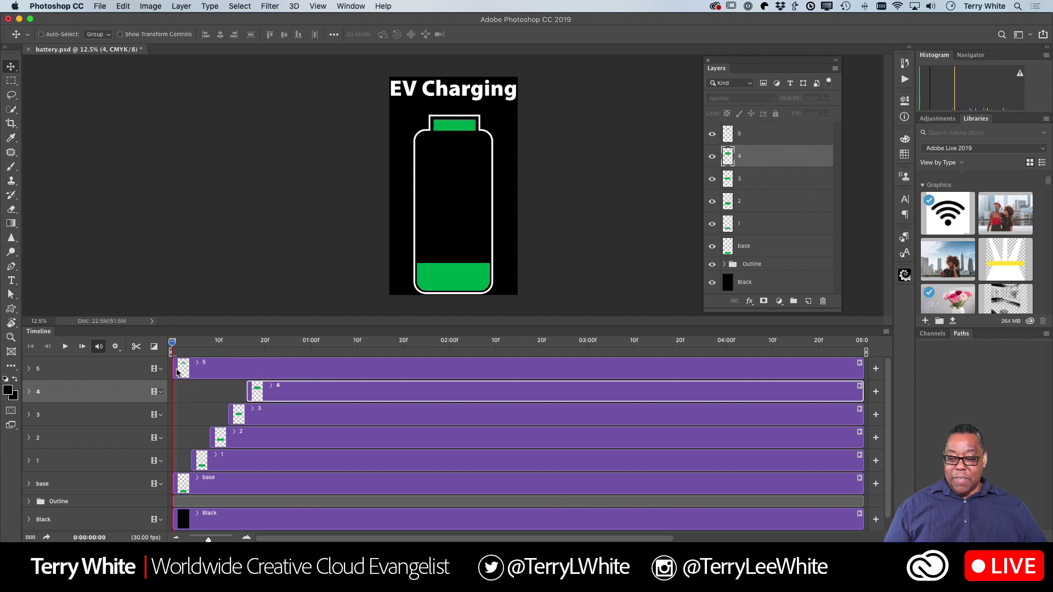
drag(174, 369, 269, 371)
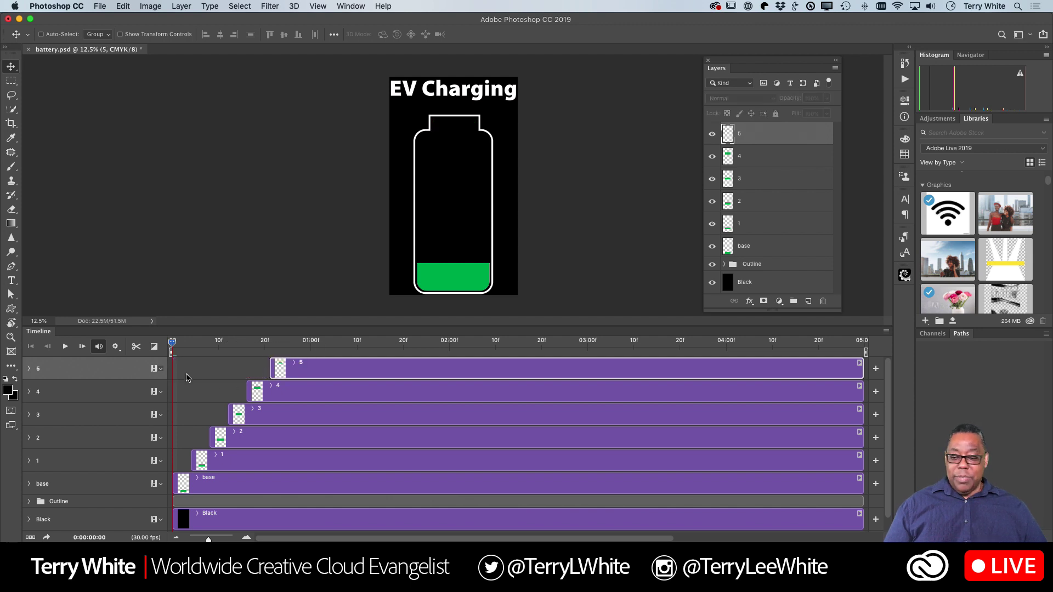
- Set the playhead to 01:00f and trim the ends of clips 5, 4, 3, 2, 1, base and Black to it
drag(172, 344, 342, 355)
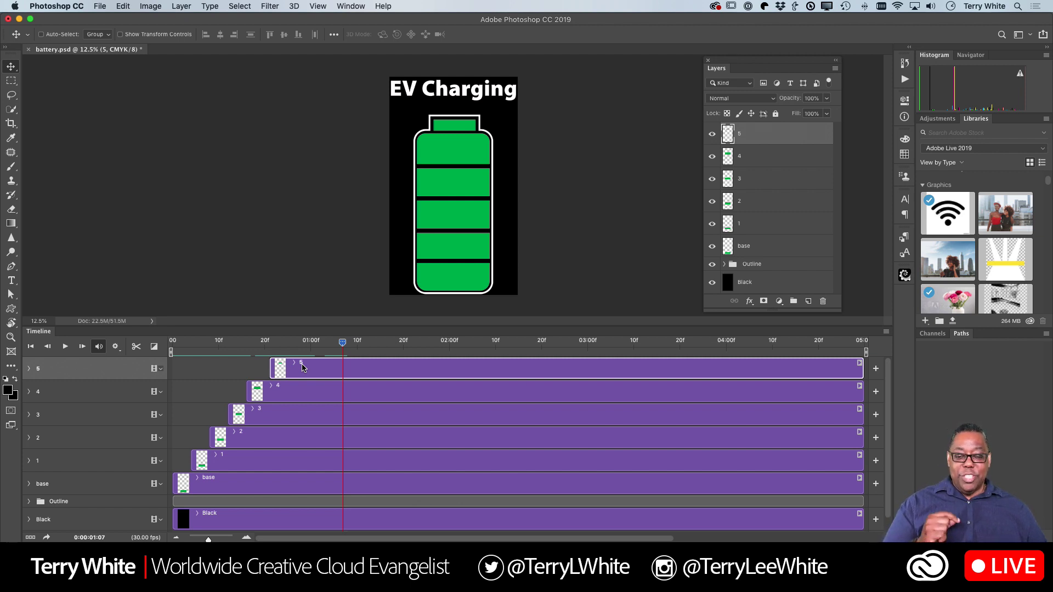
drag(343, 344, 310, 360)
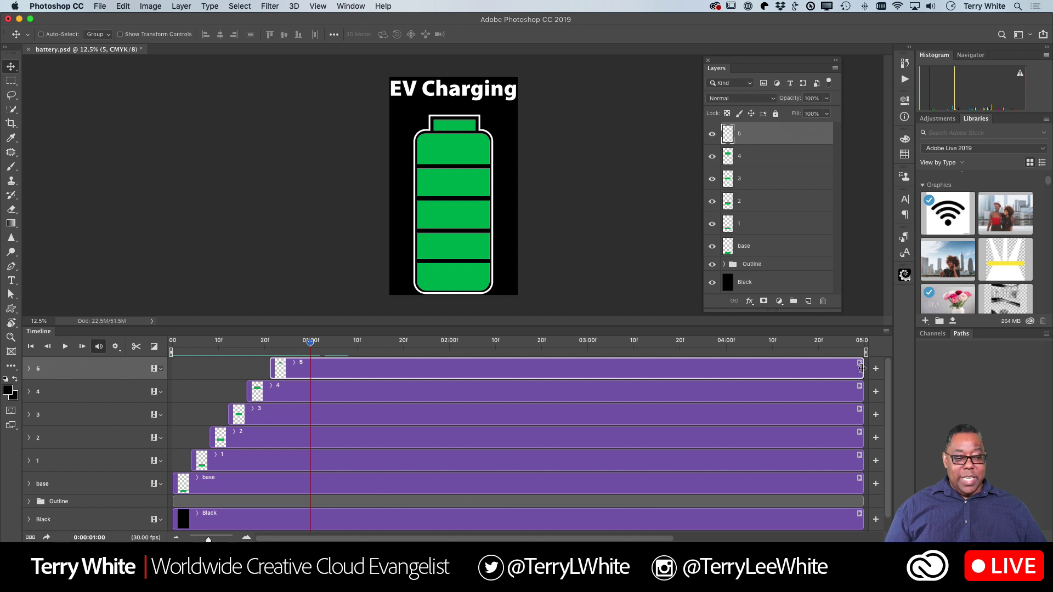
drag(861, 368, 312, 399)
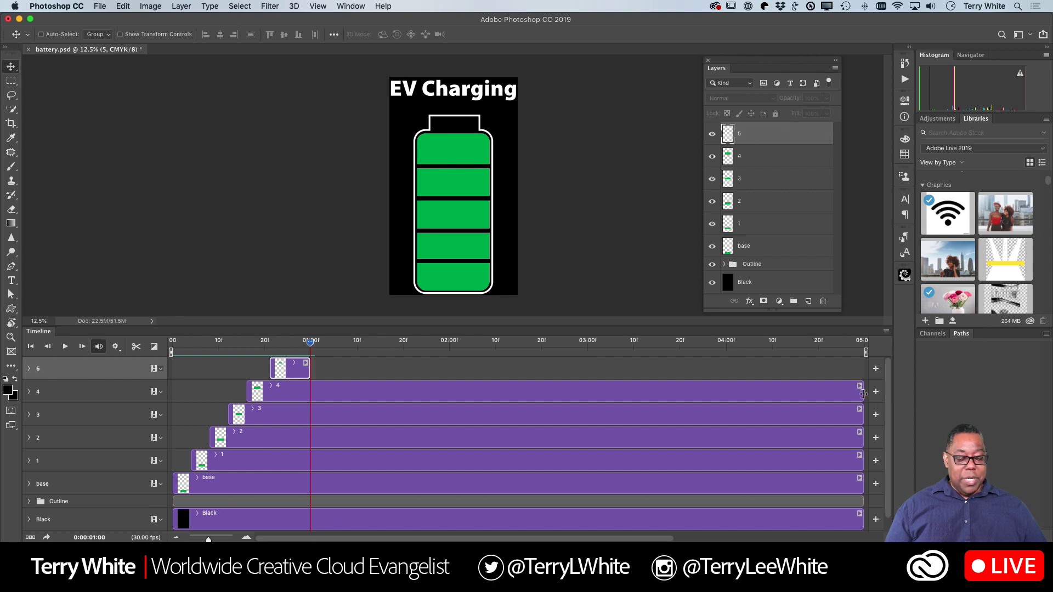
drag(862, 393, 309, 402)
drag(862, 412, 310, 415)
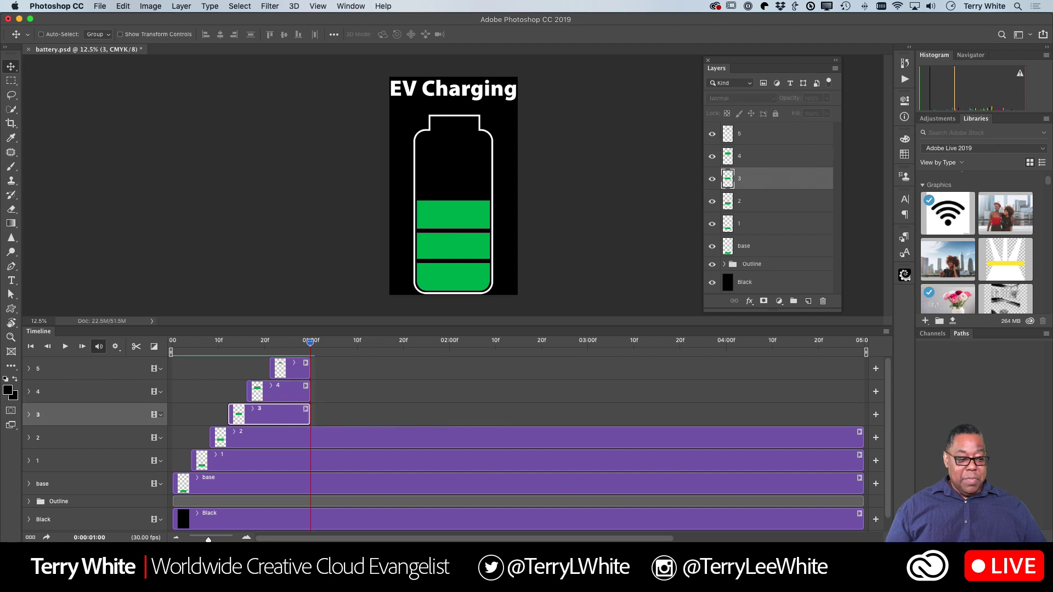
drag(863, 437, 308, 437)
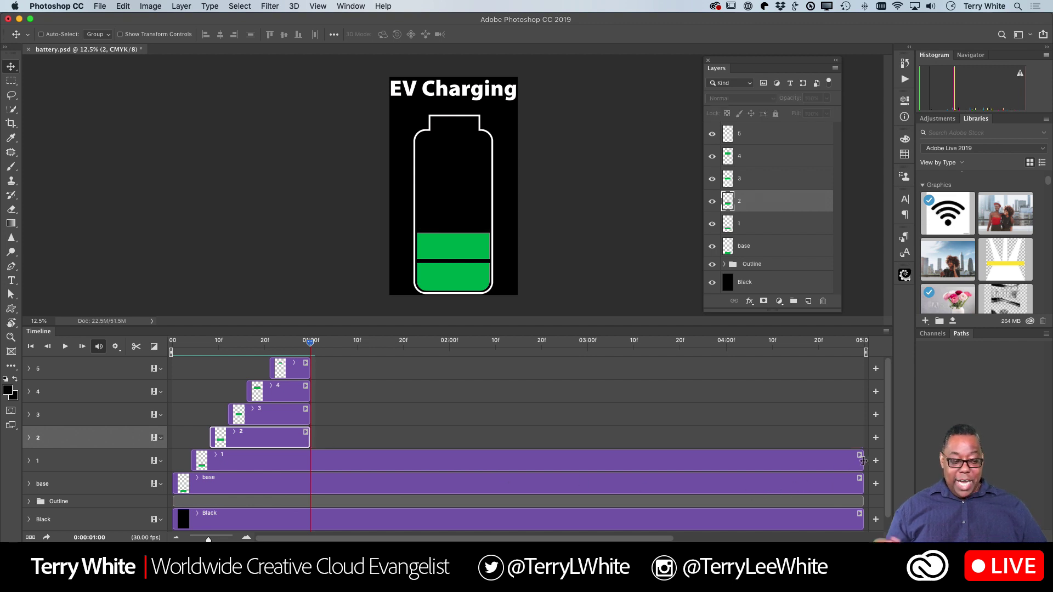
drag(863, 460, 306, 467)
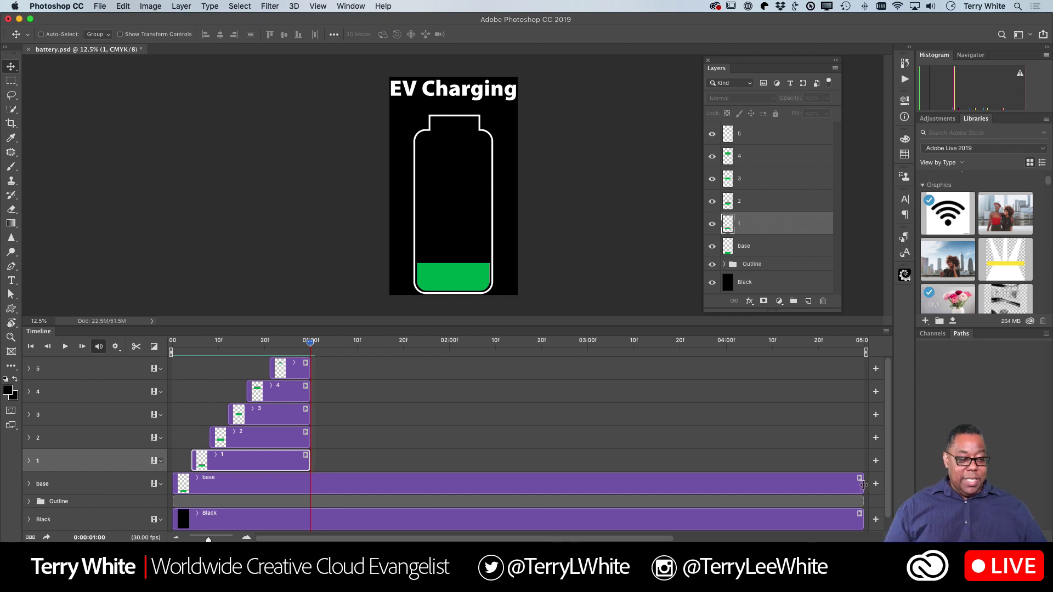
drag(863, 484, 314, 501)
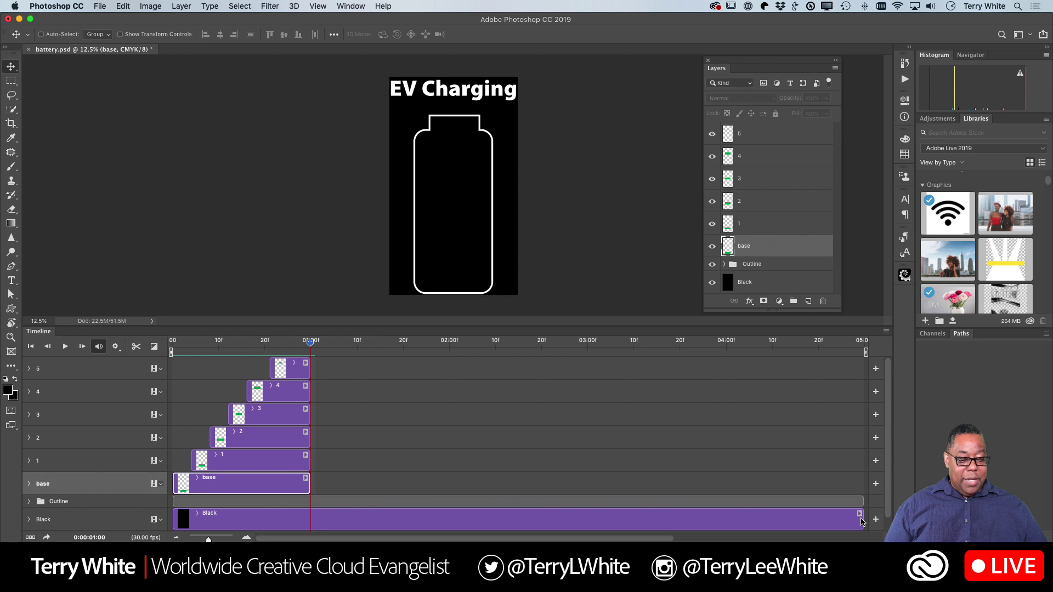
drag(862, 519, 314, 526)
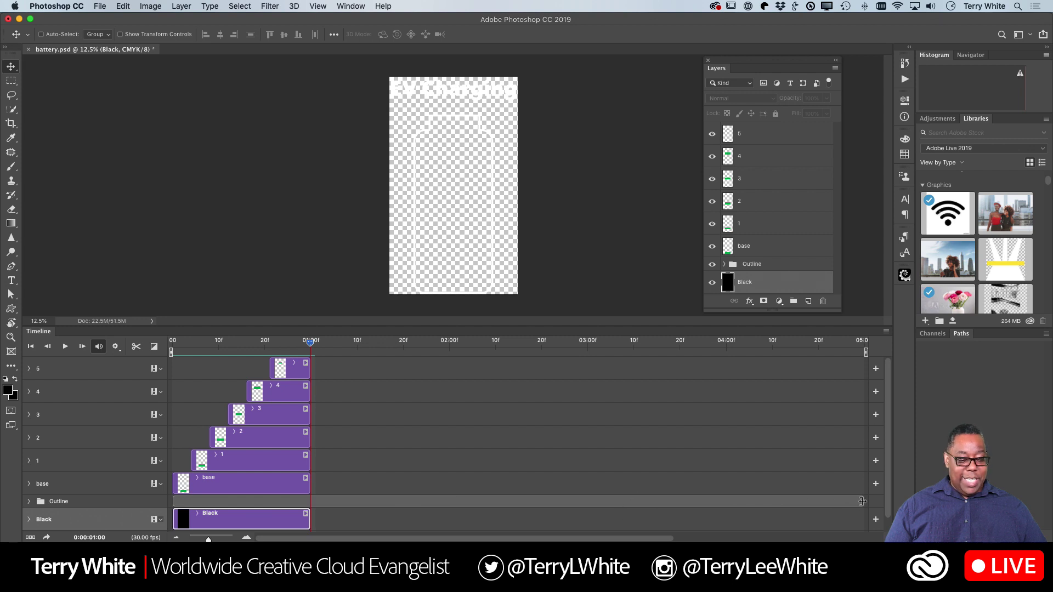
- Expand the Outline group in the timeline and trim its EV Charging and <Path> clips to end at 01:00f
drag(862, 501, 319, 518)
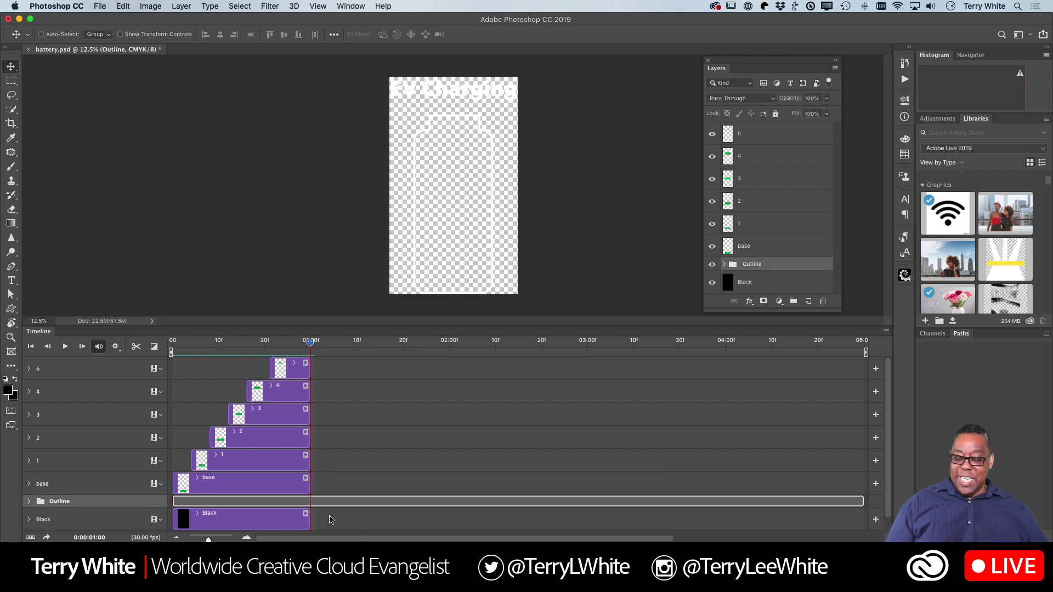
click(29, 501)
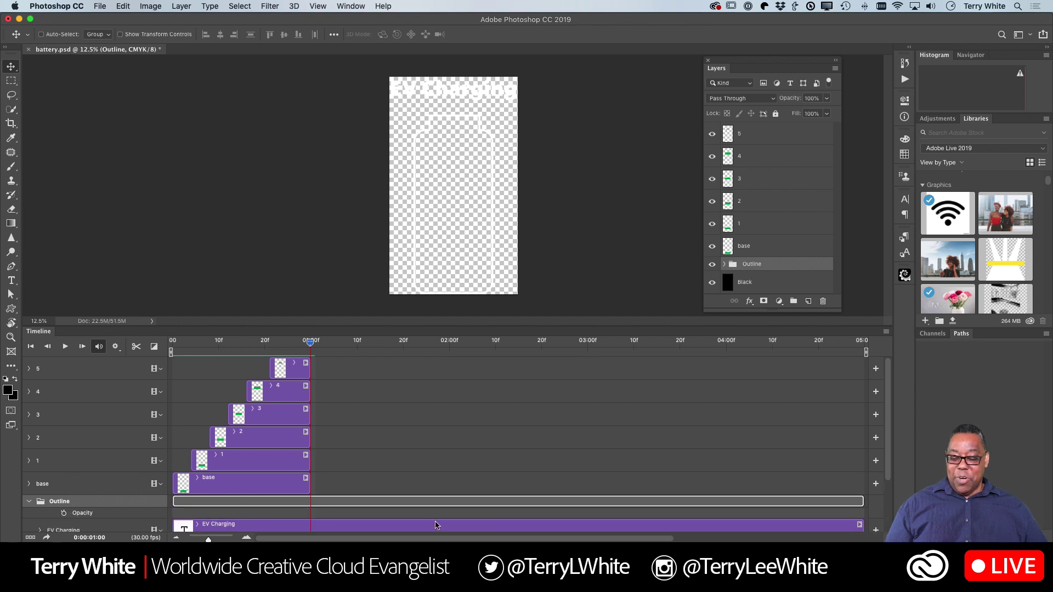
scroll(436, 525, down, 3)
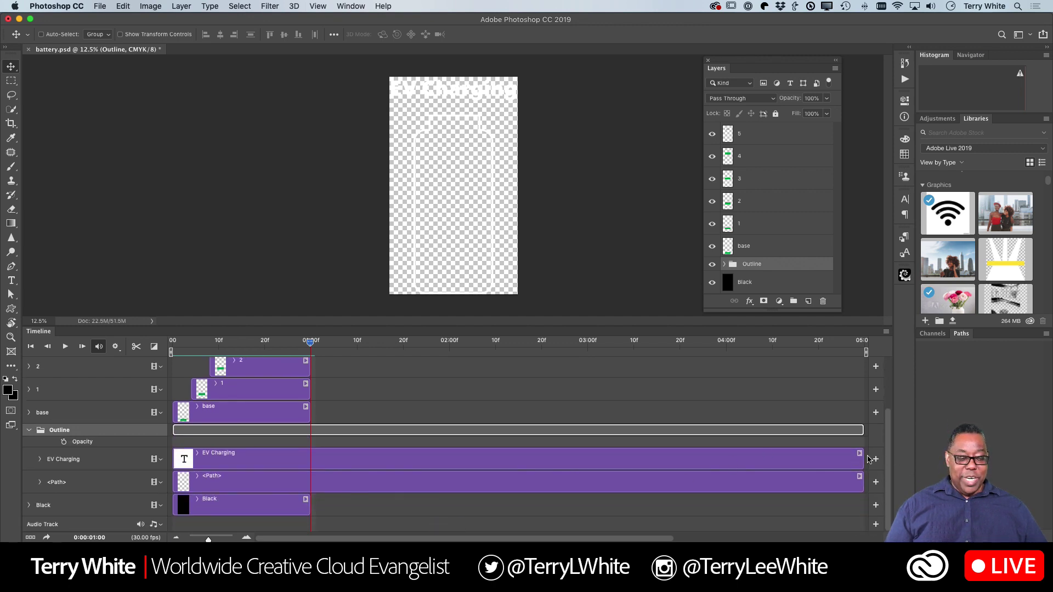
drag(859, 458, 311, 472)
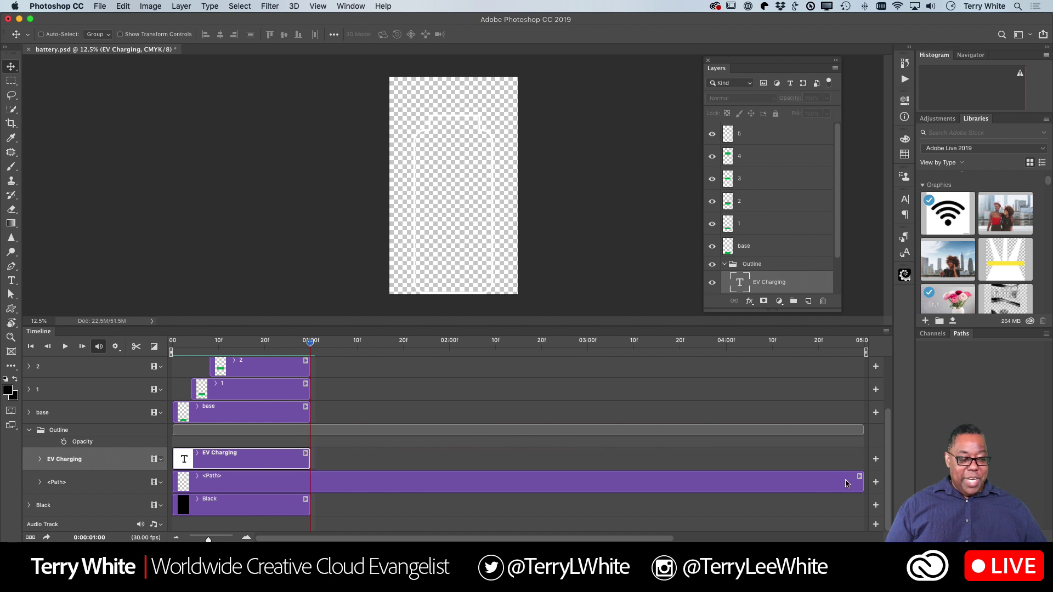
drag(861, 482, 310, 480)
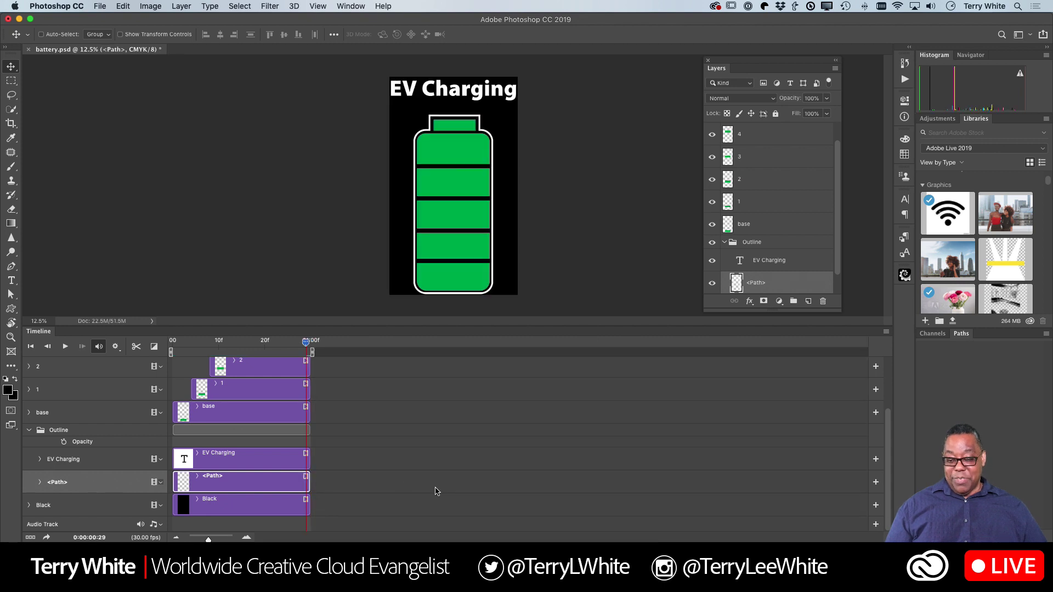
- Play the charging animation from the first frame twice to preview how the battery segments fill
scroll(431, 483, up, 3)
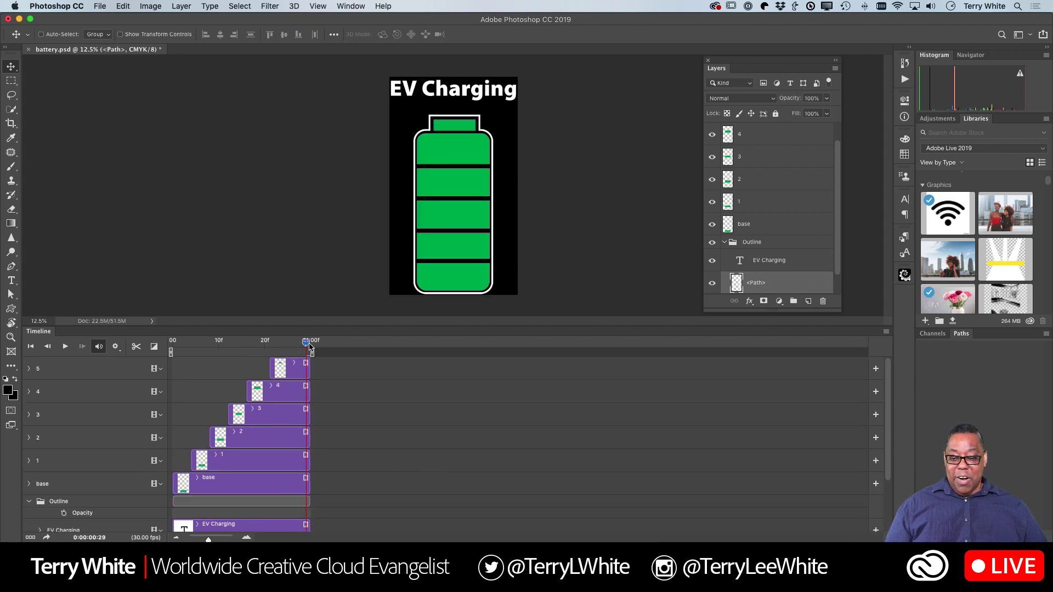
drag(306, 342, 135, 345)
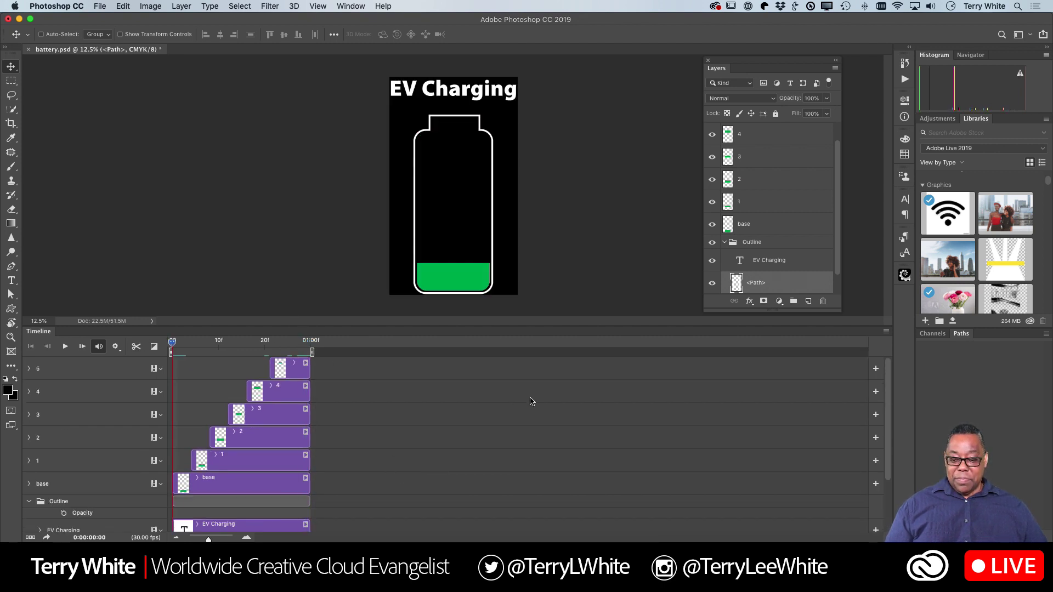
key(space)
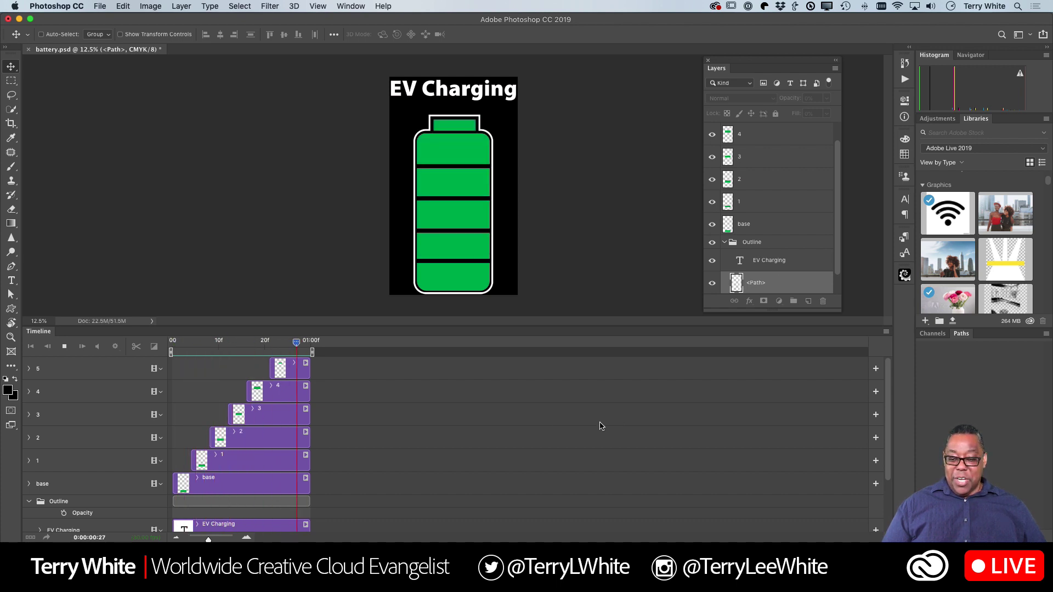
key(space)
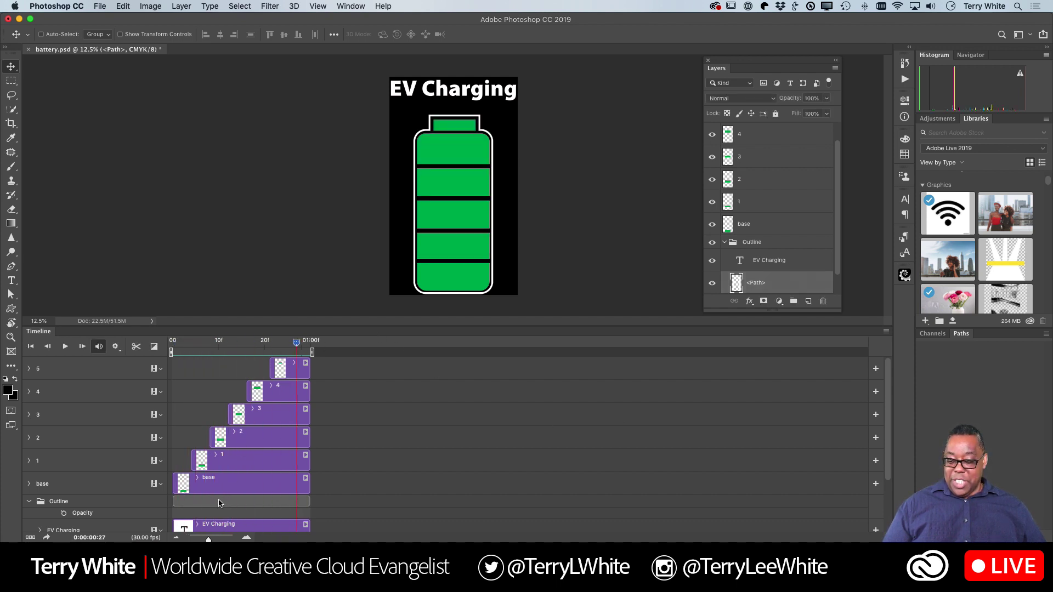
drag(296, 349, 154, 370)
key(space)
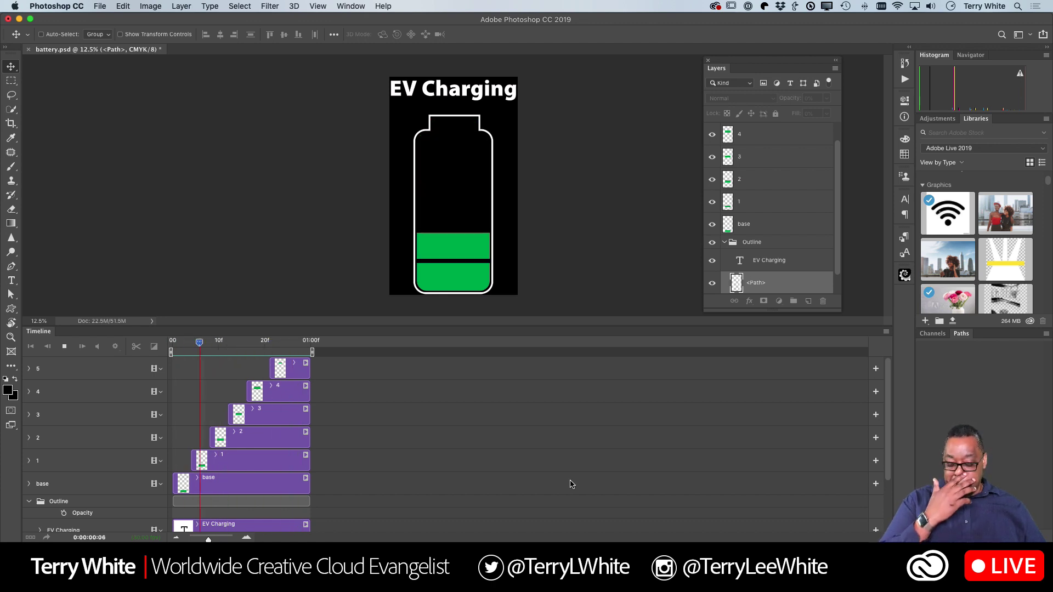
key(space)
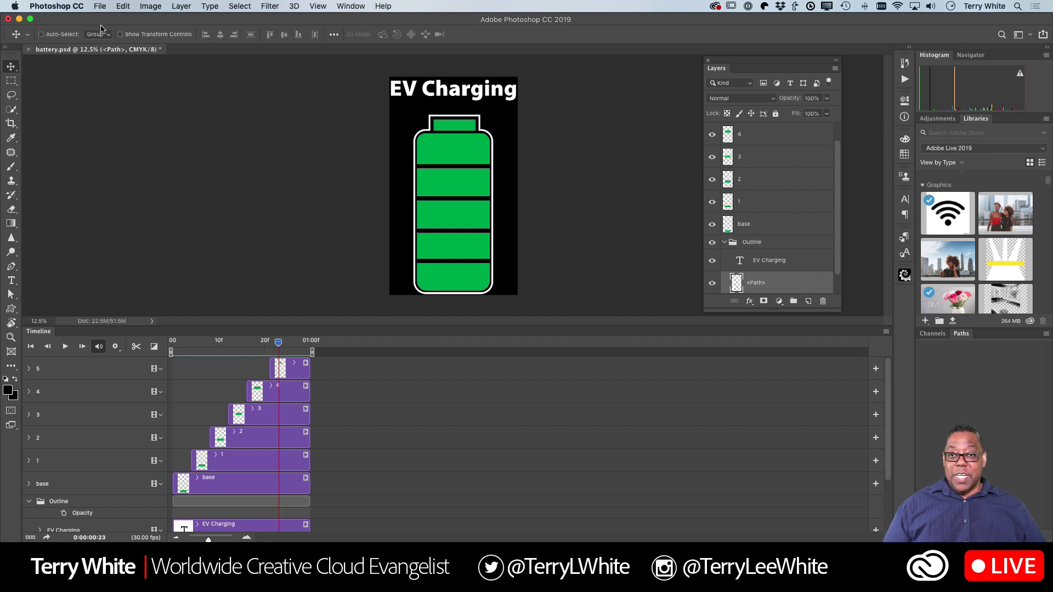
- Open the battery animation in Save for Web (Legacy) and move the dialog so all its settings are visible
click(100, 8)
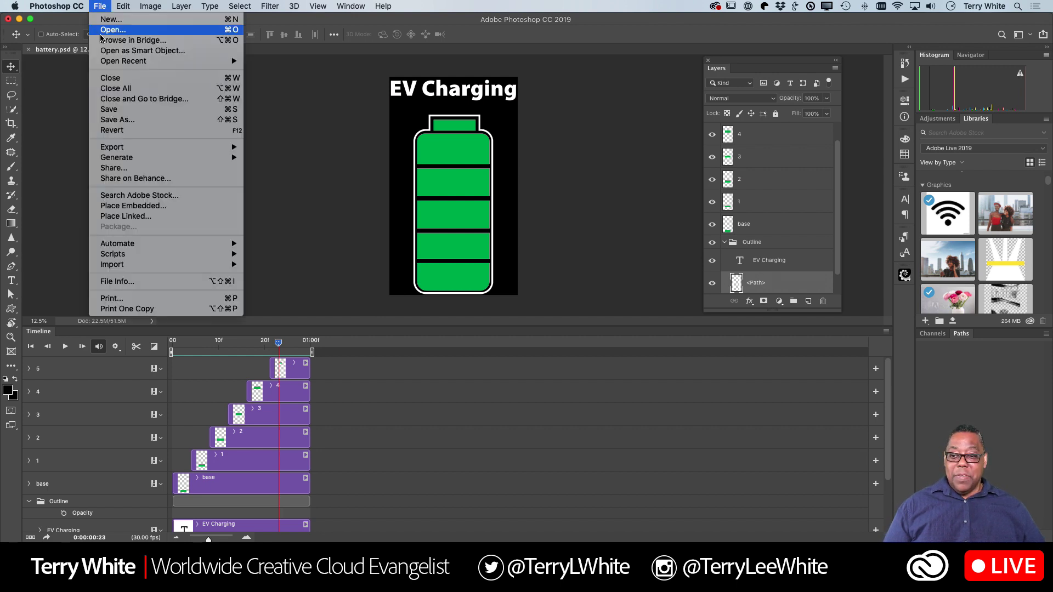
mouse_move(129, 159)
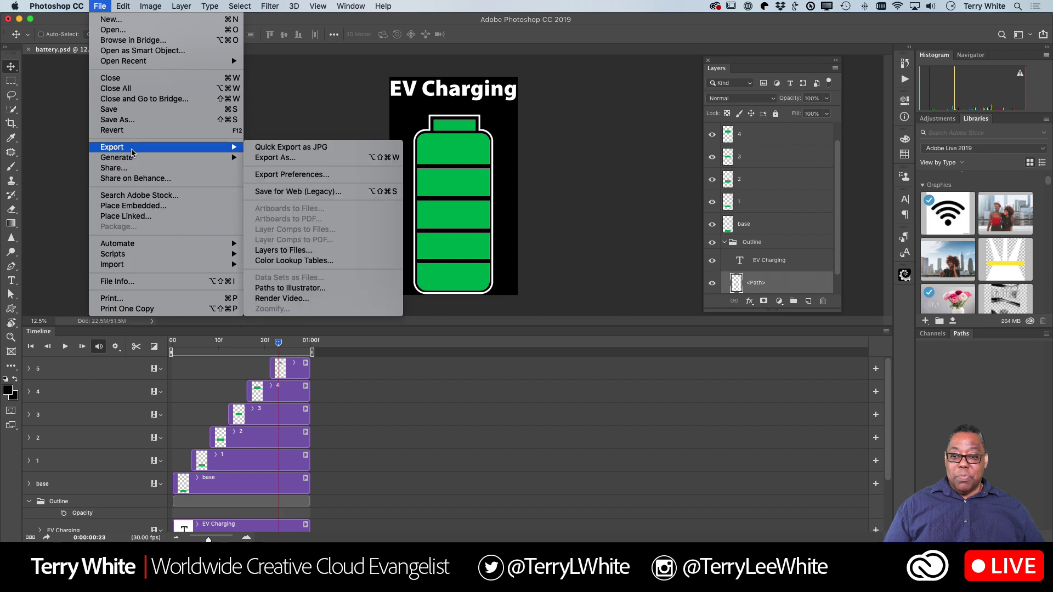
click(329, 196)
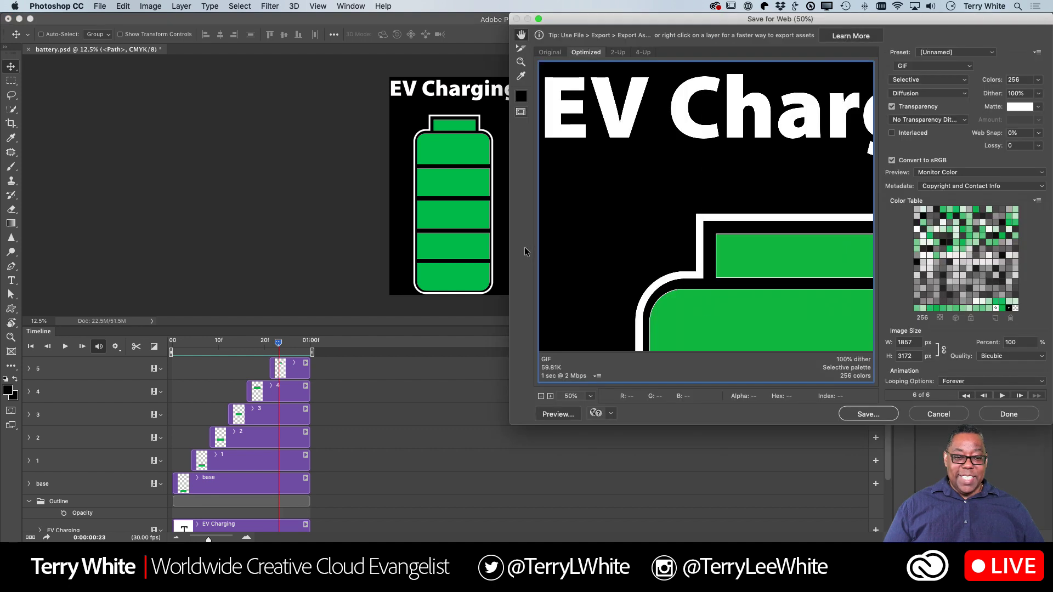
drag(655, 18, 286, 19)
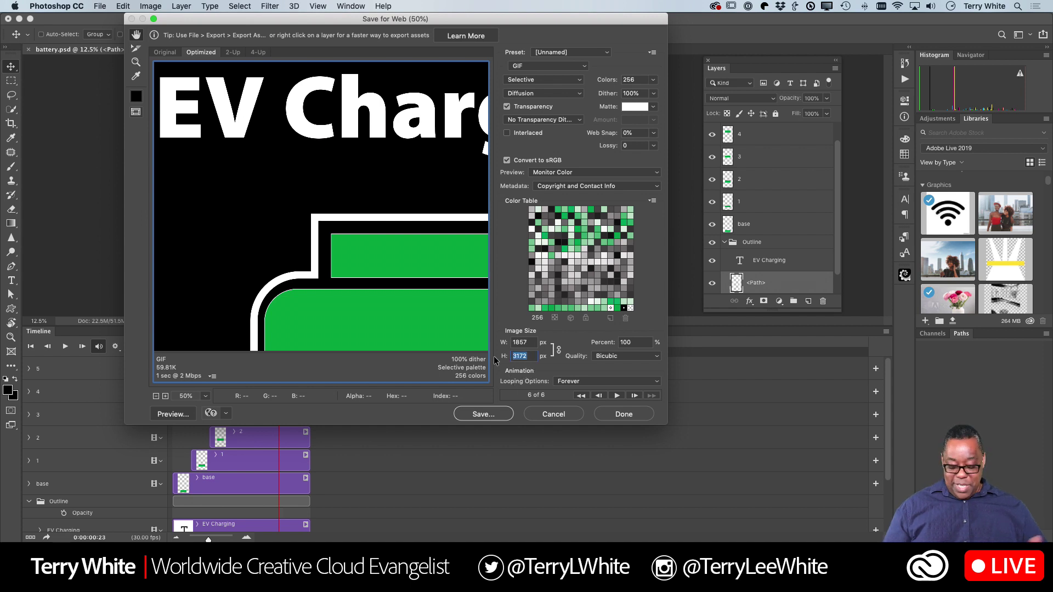
- Try export heights of 200 px and 400 px for the GIF with the proportions linked
text(200)
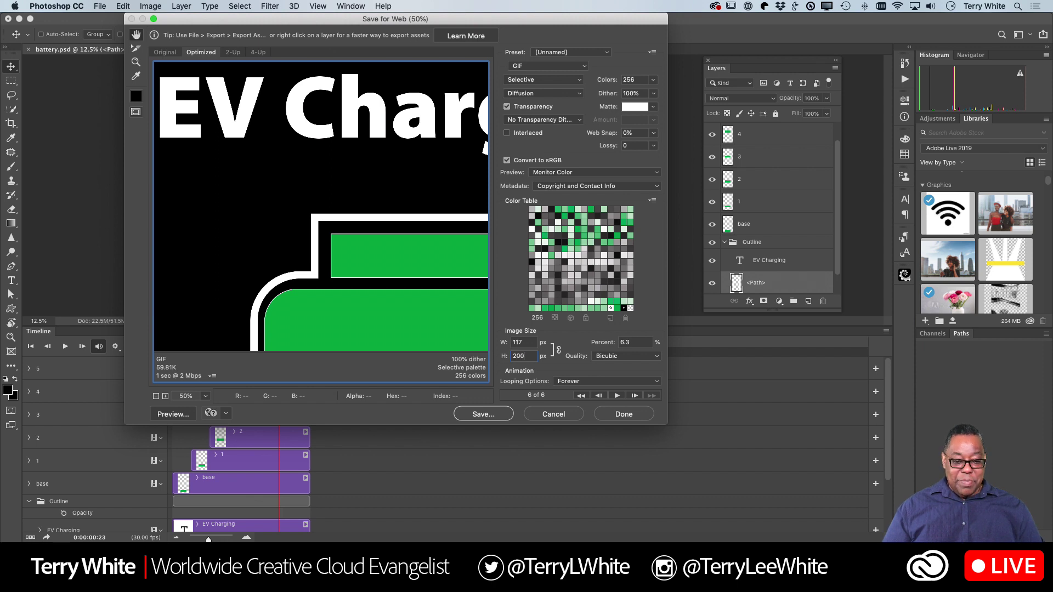
key(Tab)
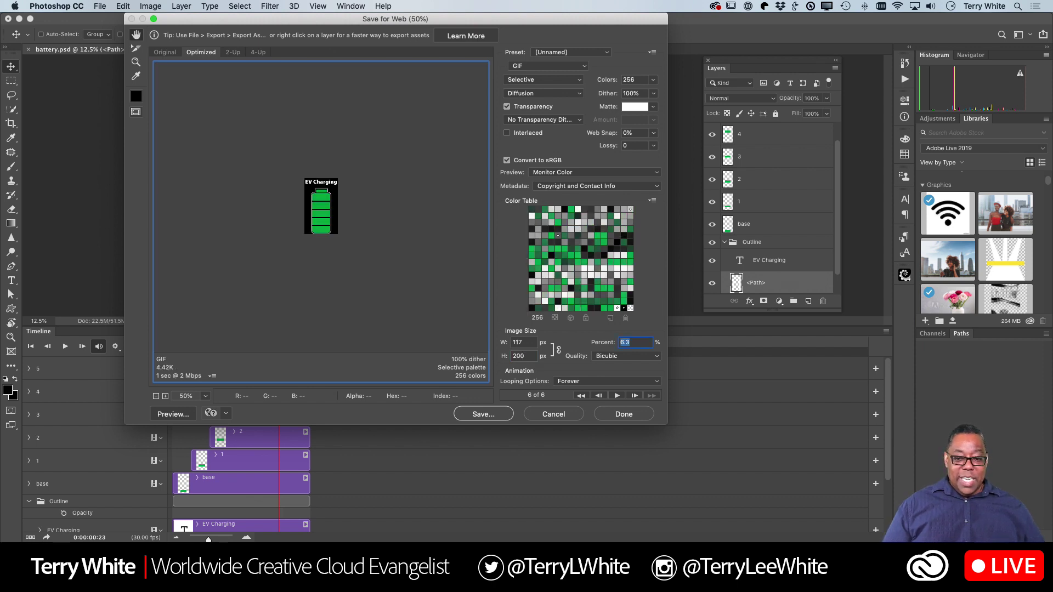
double_click(521, 356)
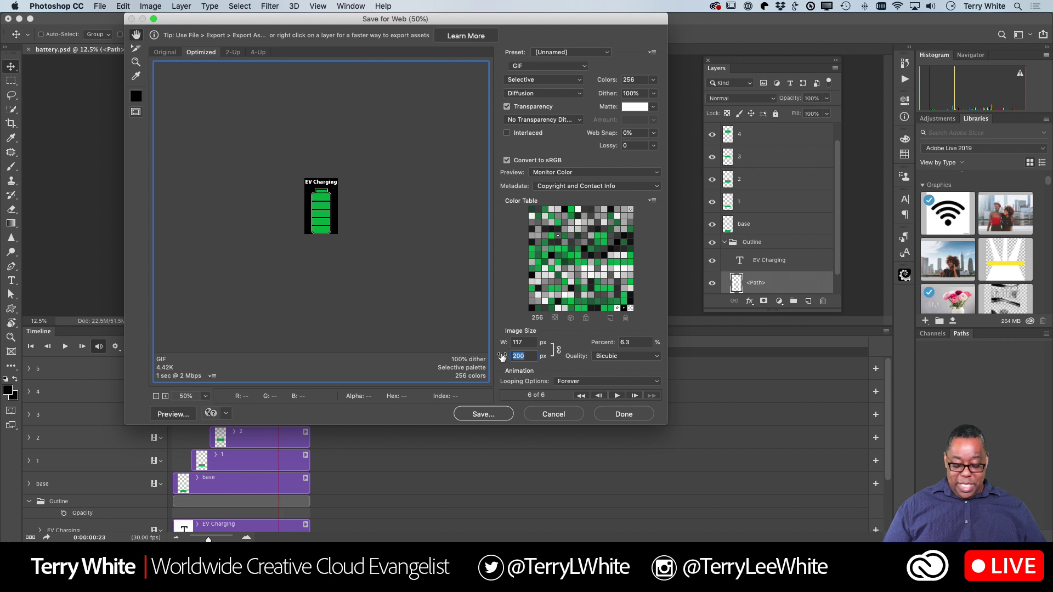
text(400)
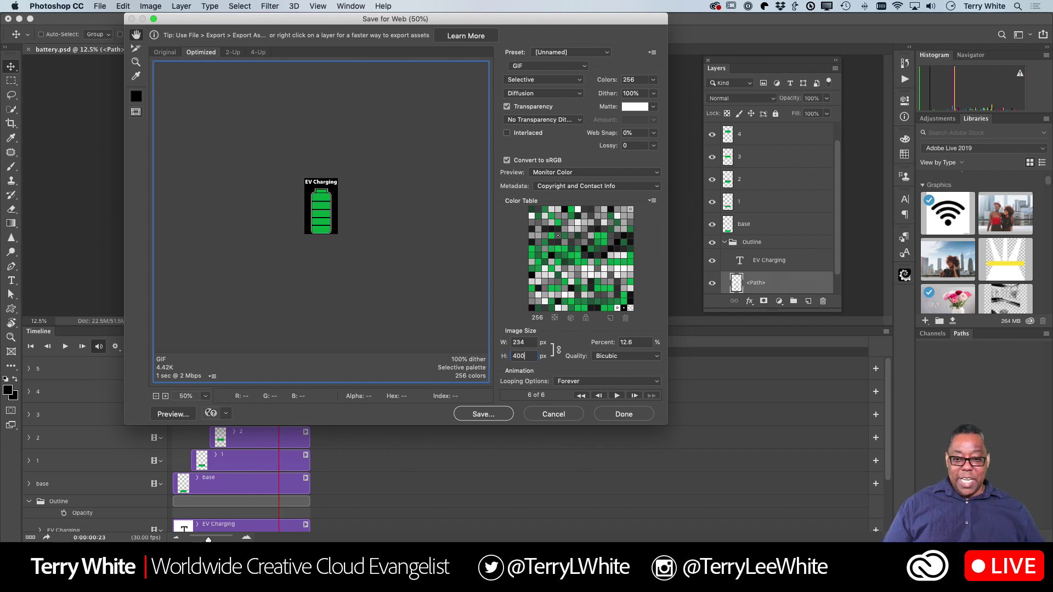
key(Tab)
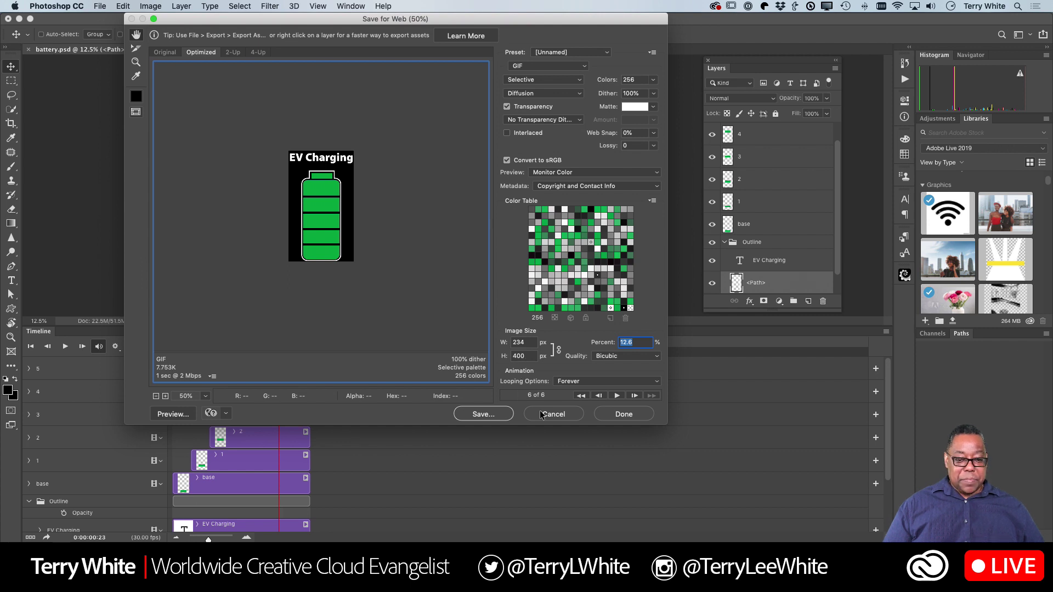
- Set the GIF's export height to 600 px with the proportions linked
double_click(528, 357)
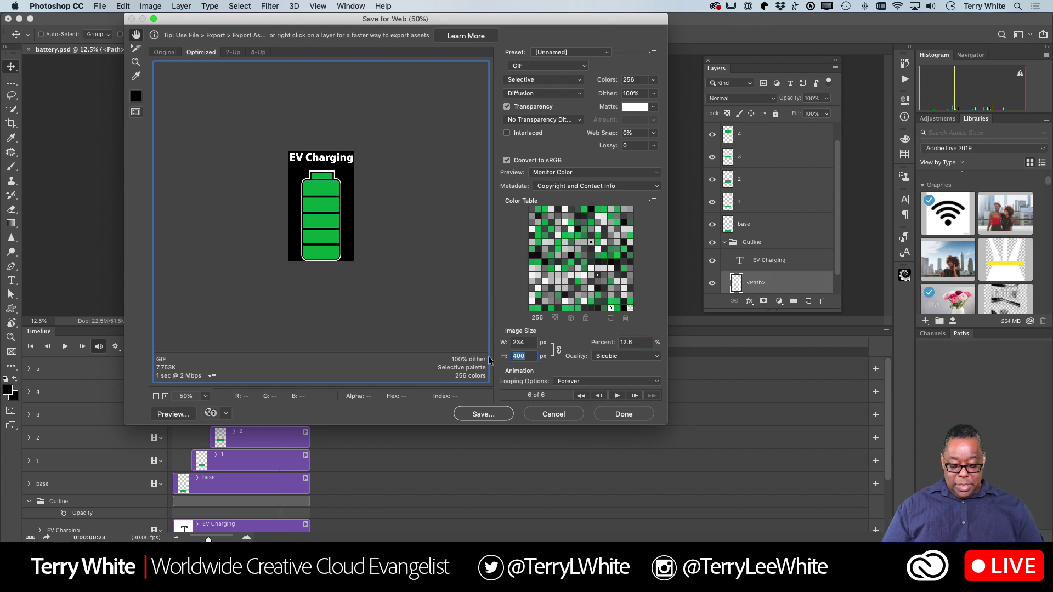
text(60)
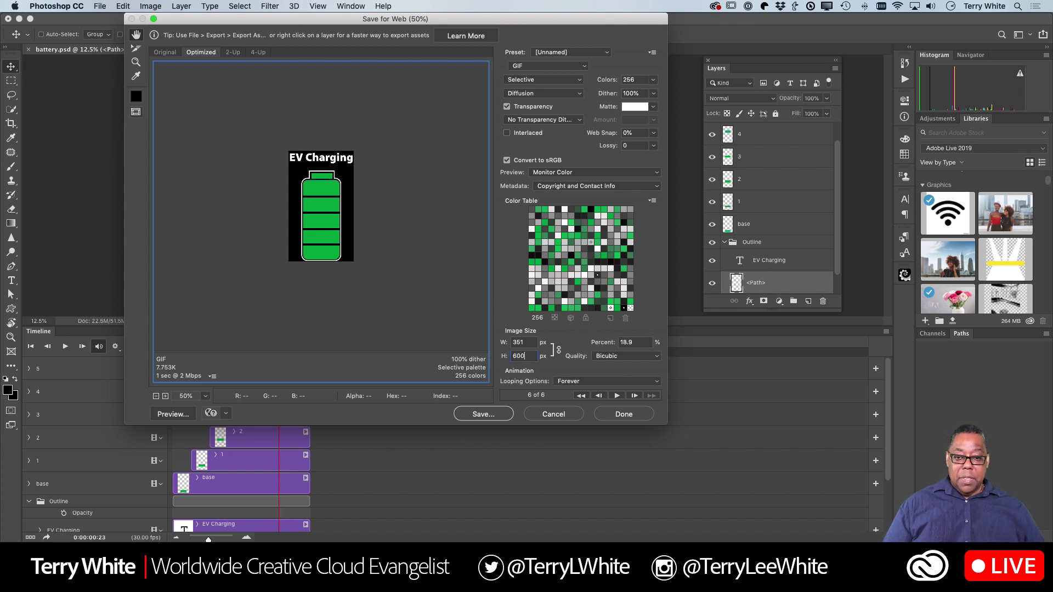
key(Tab)
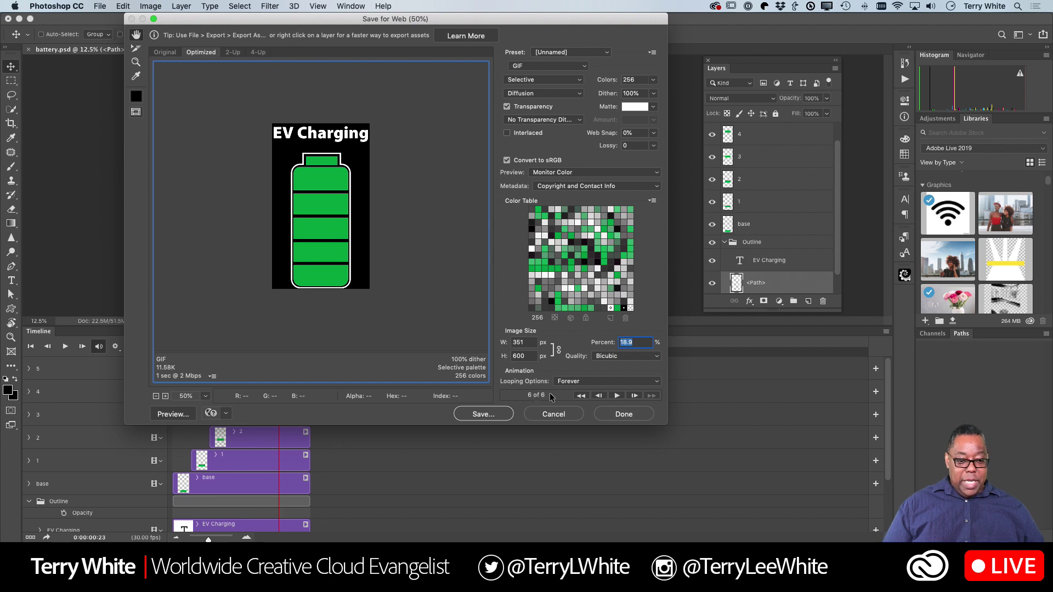
- Choose Forever as the GIF's looping option and play the animation in the export preview before stopping it
click(585, 382)
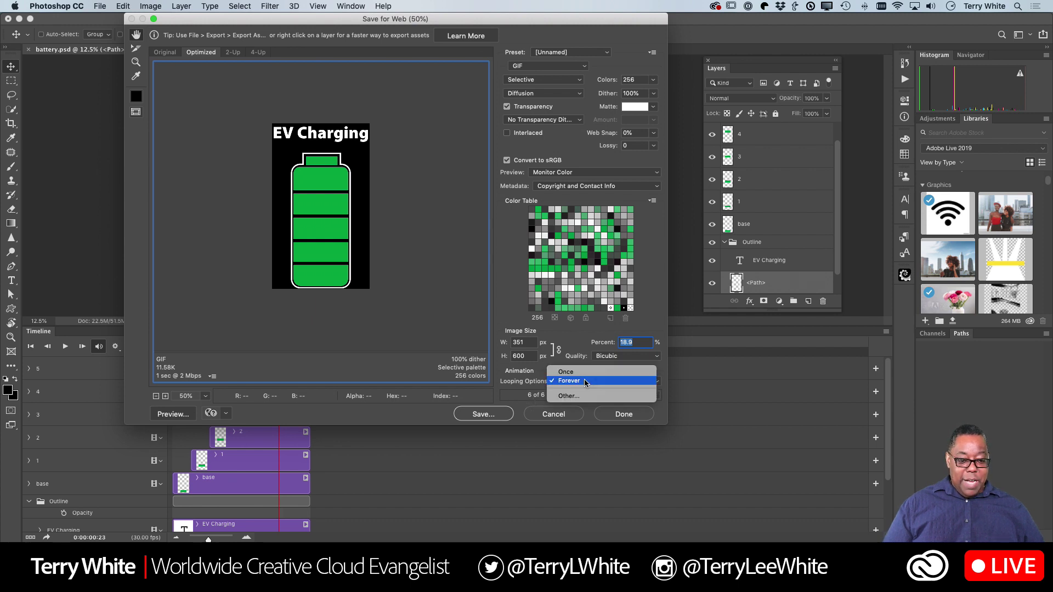
click(585, 381)
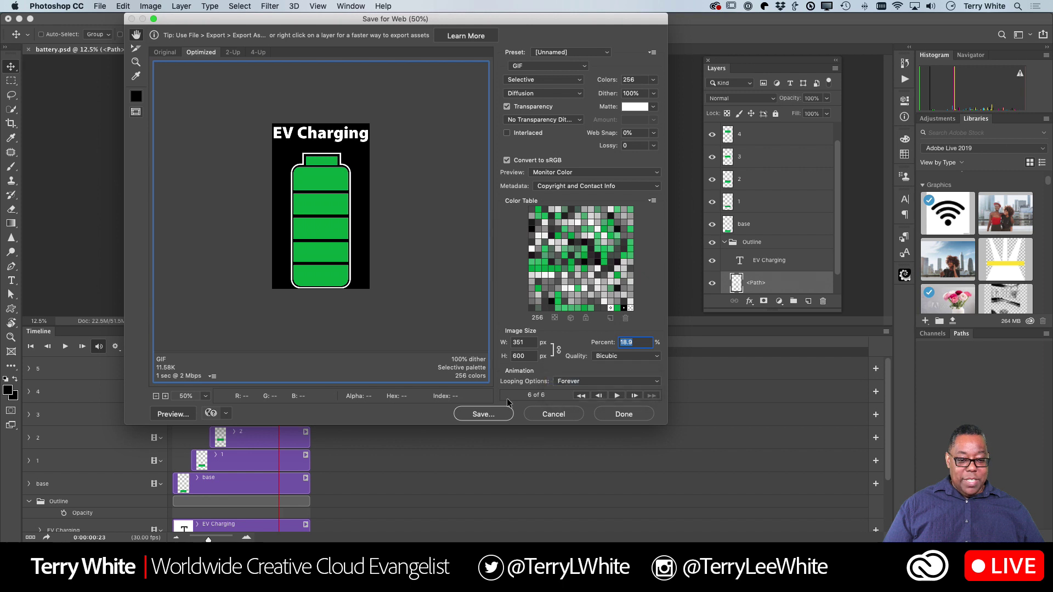
click(616, 395)
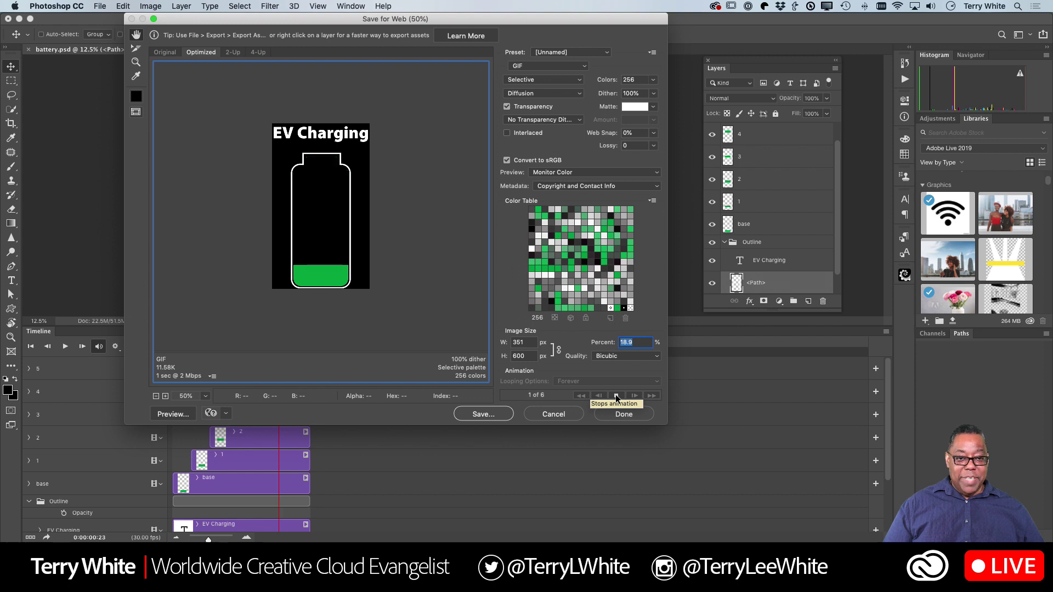
click(616, 396)
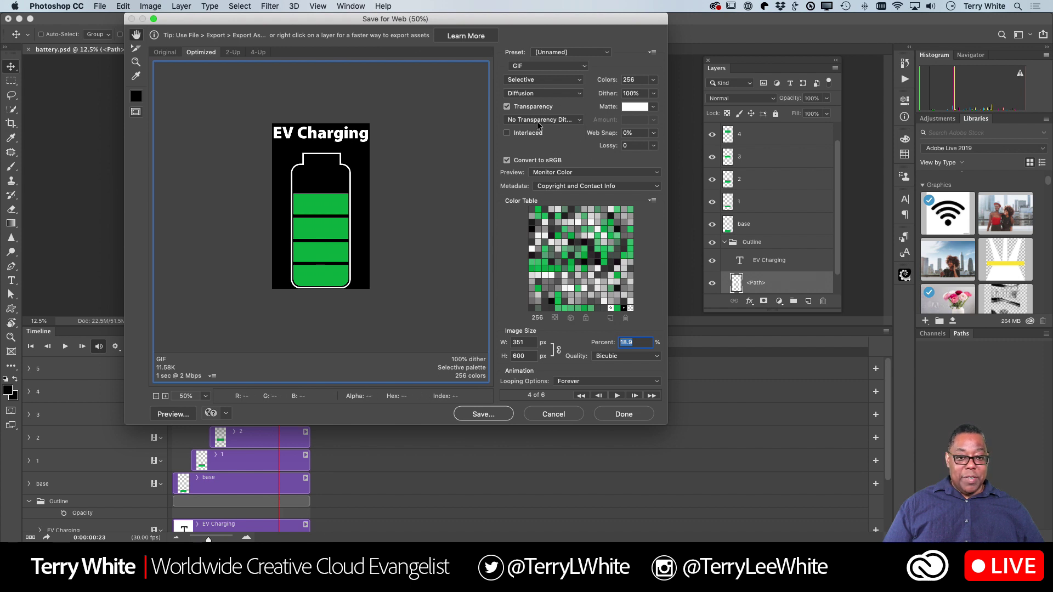
- Save the animation as battery.gif in the Demo folder
click(490, 417)
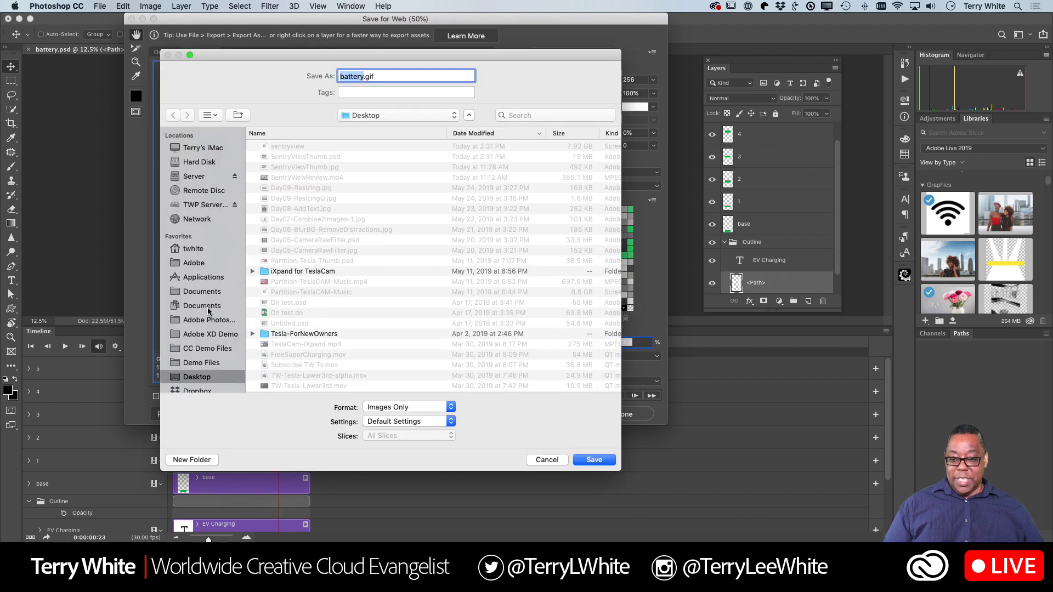
scroll(207, 345, down, 8)
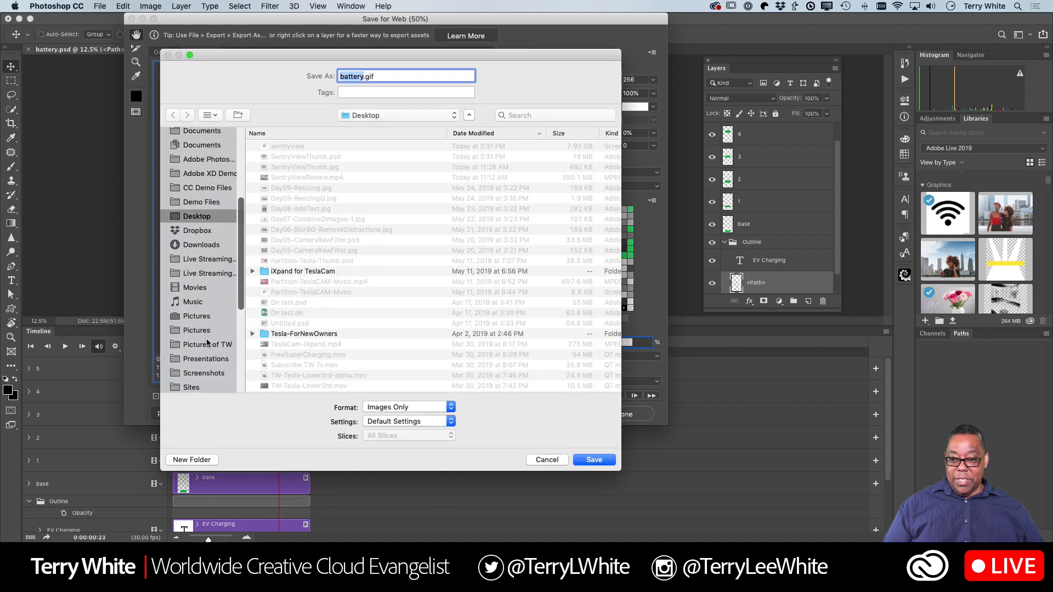
scroll(208, 346, up, 2)
click(398, 115)
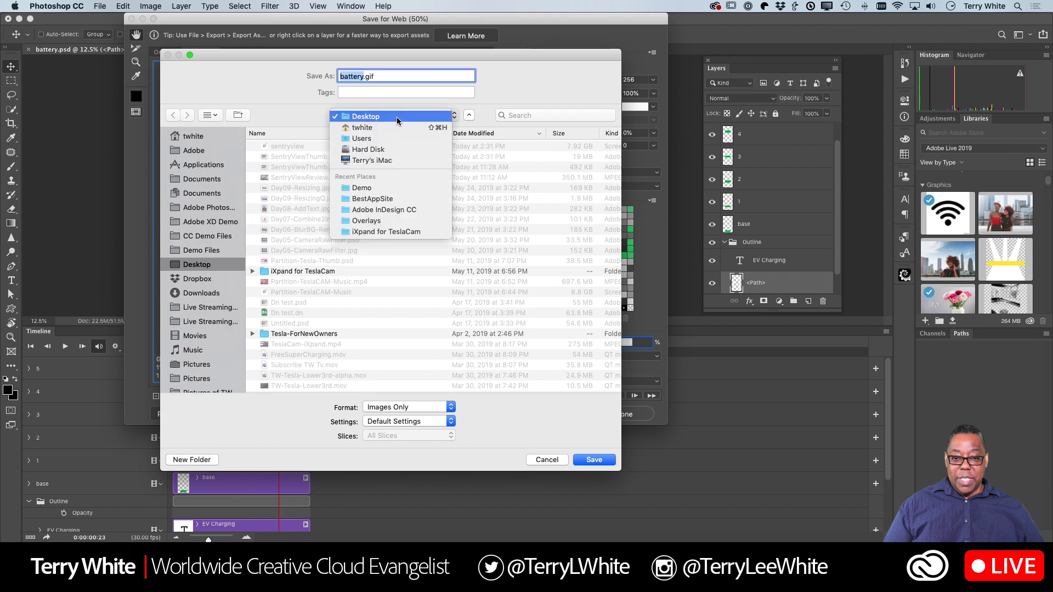
click(383, 187)
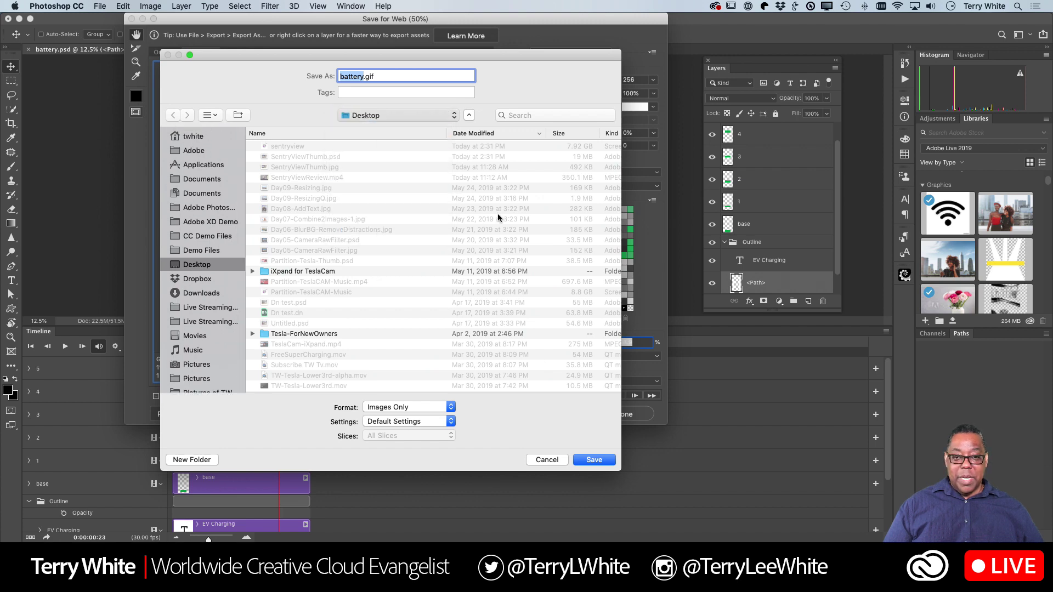
click(597, 457)
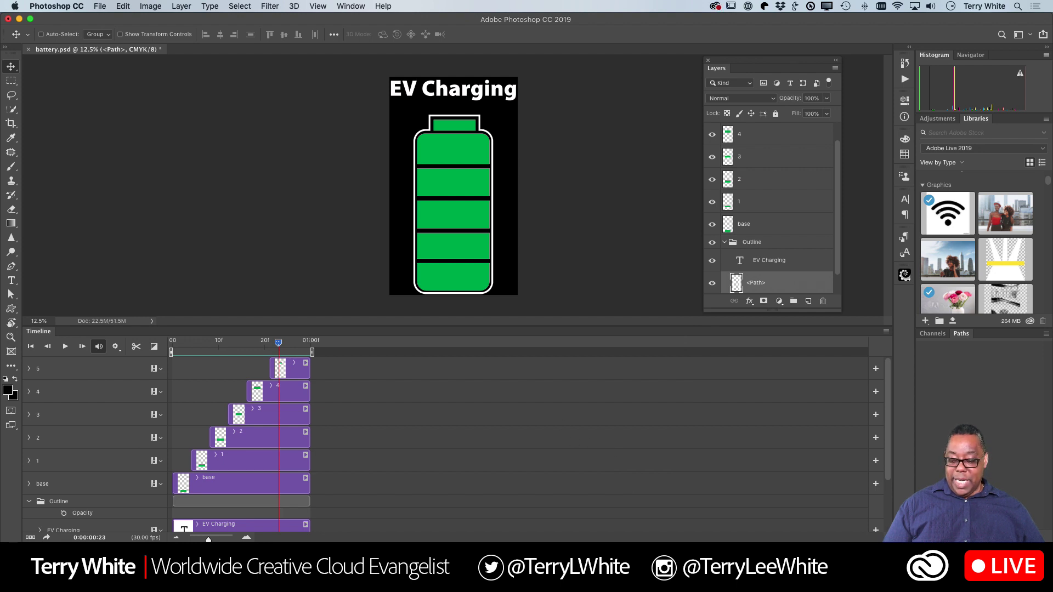
- Switch to Safari and Finder, and open the Demo folder in Creative Cloud Files to locate battery.gif
key(super+Tab)
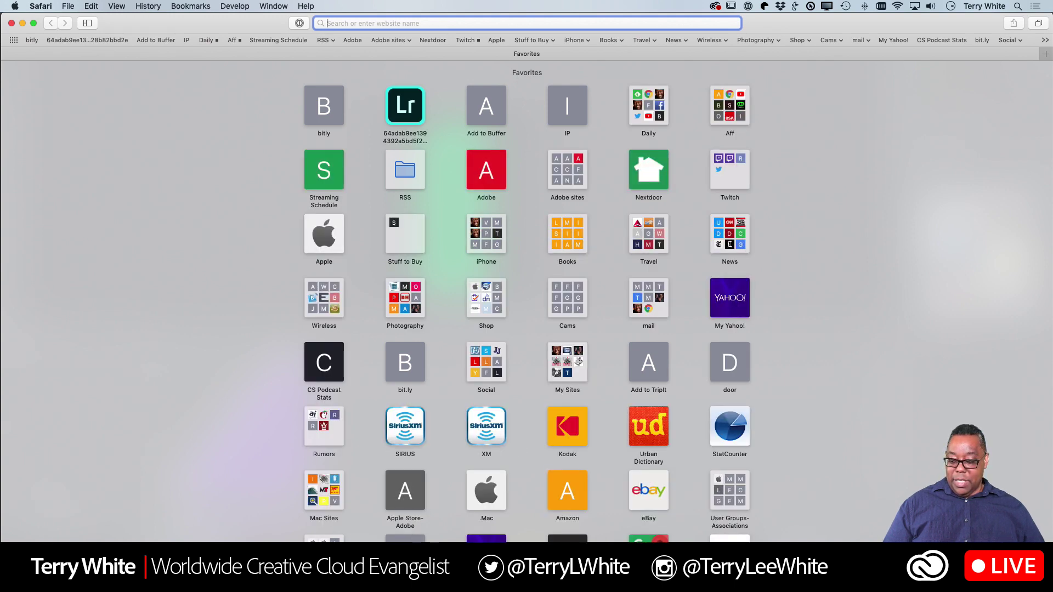
key(super+Tab)
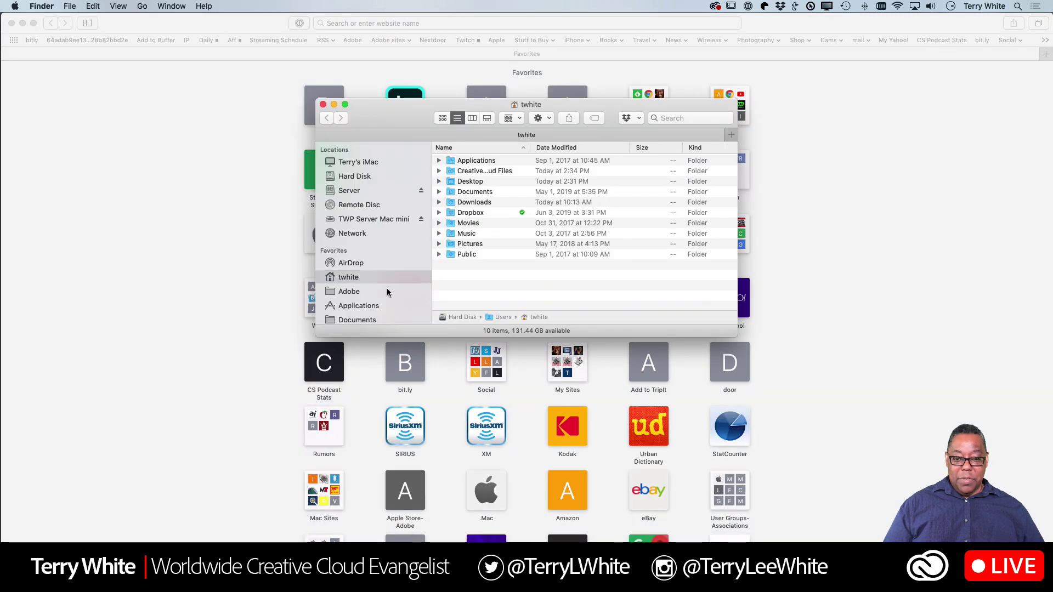
scroll(387, 291, down, 10)
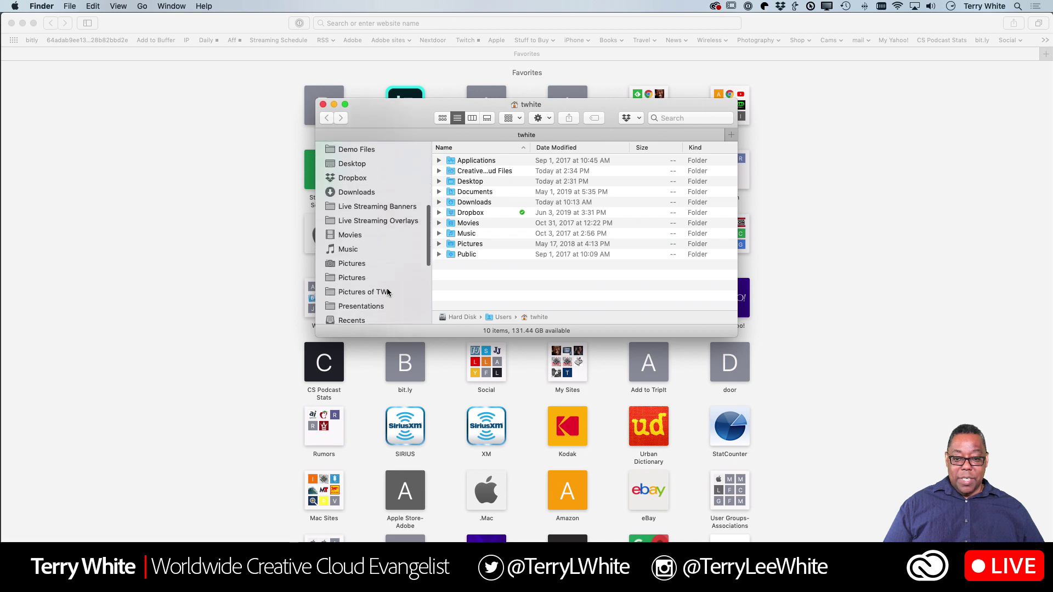
scroll(384, 293, down, 6)
click(372, 293)
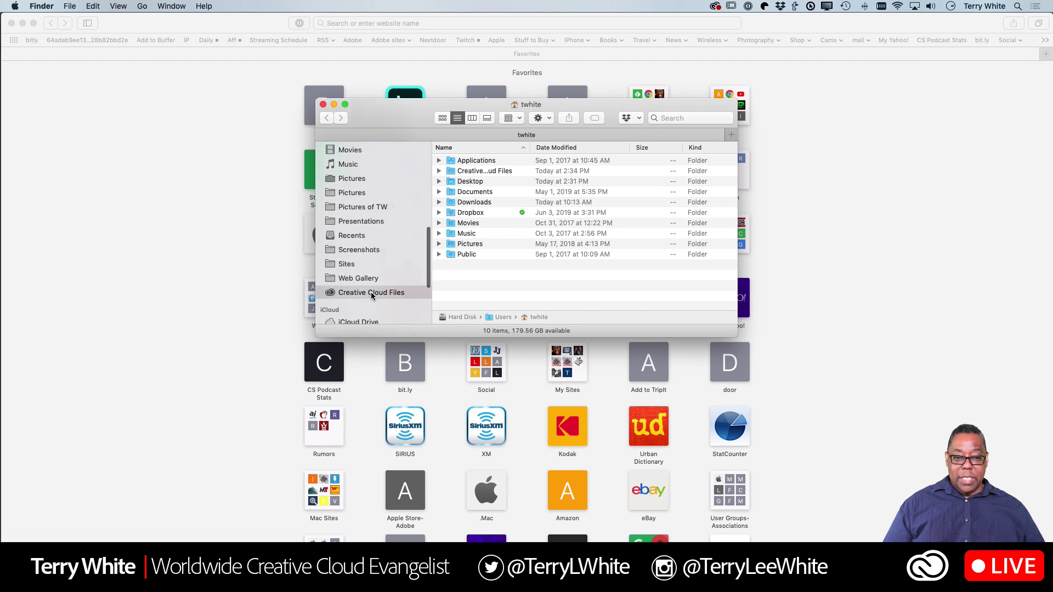
double_click(454, 162)
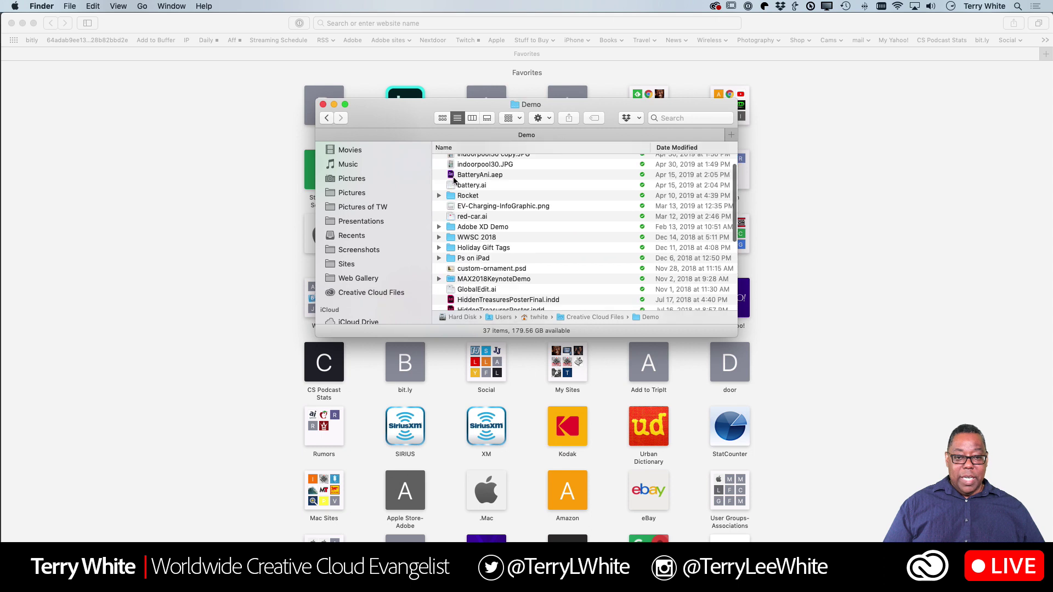
scroll(454, 180, up, 3)
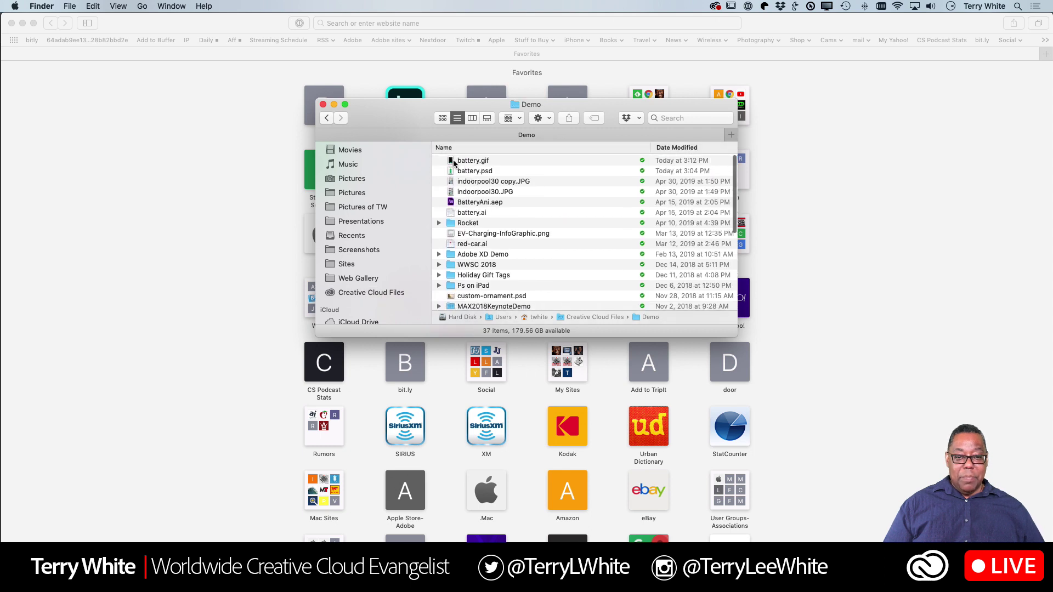
- Open battery.gif from the Demo folder in Safari to check the looping animation, and clear the address field
drag(450, 161, 247, 166)
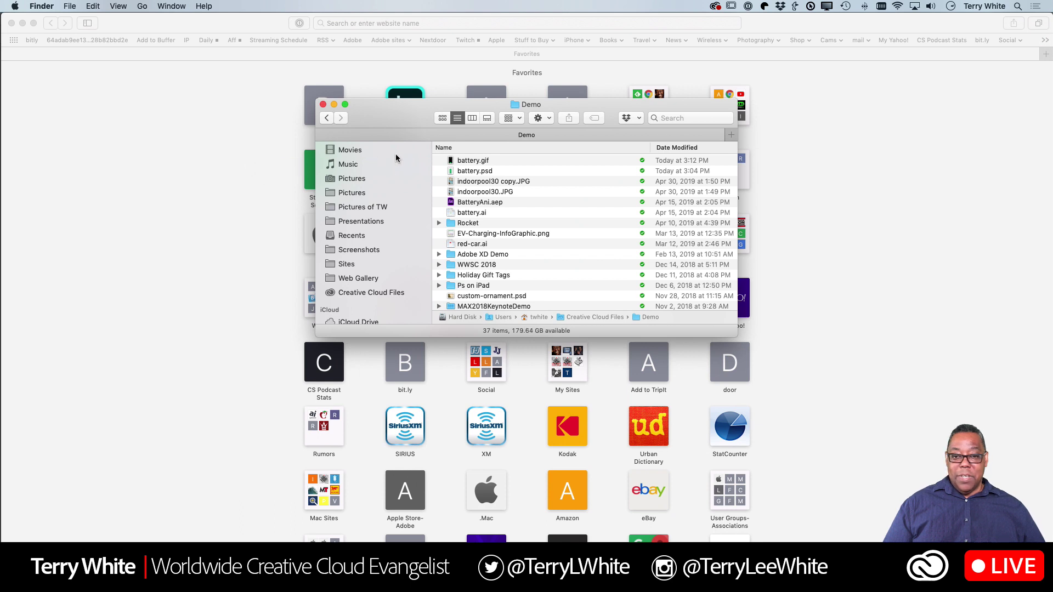
drag(450, 161, 235, 179)
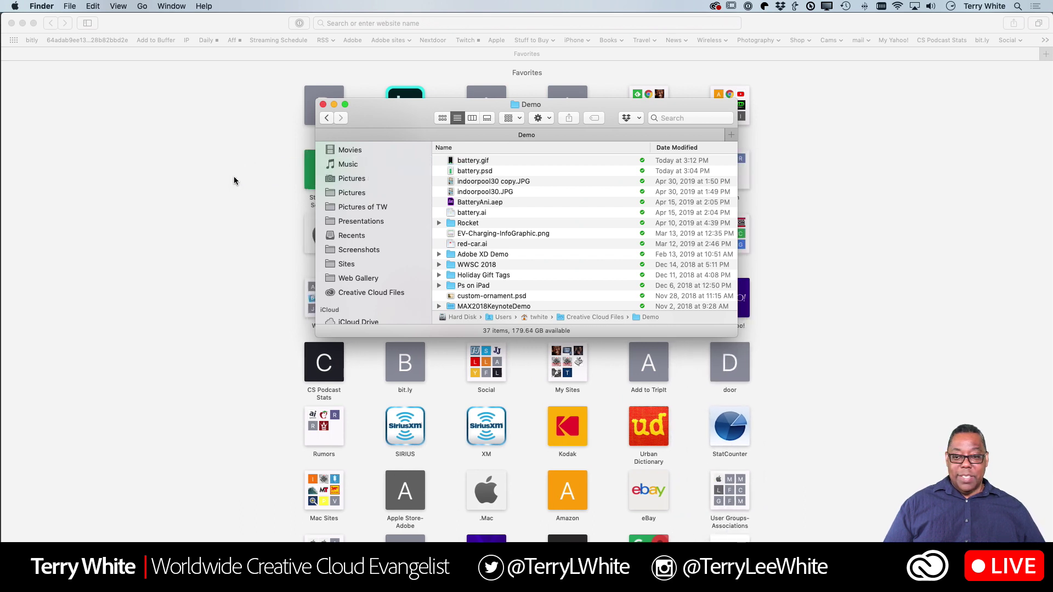
drag(452, 162, 351, 488)
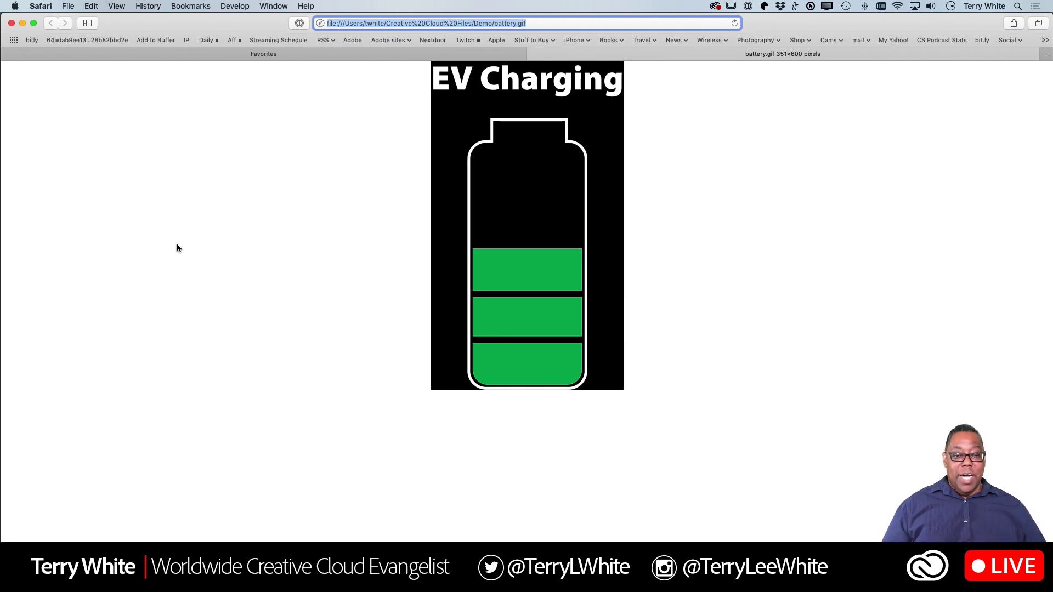
key(BackSpace)
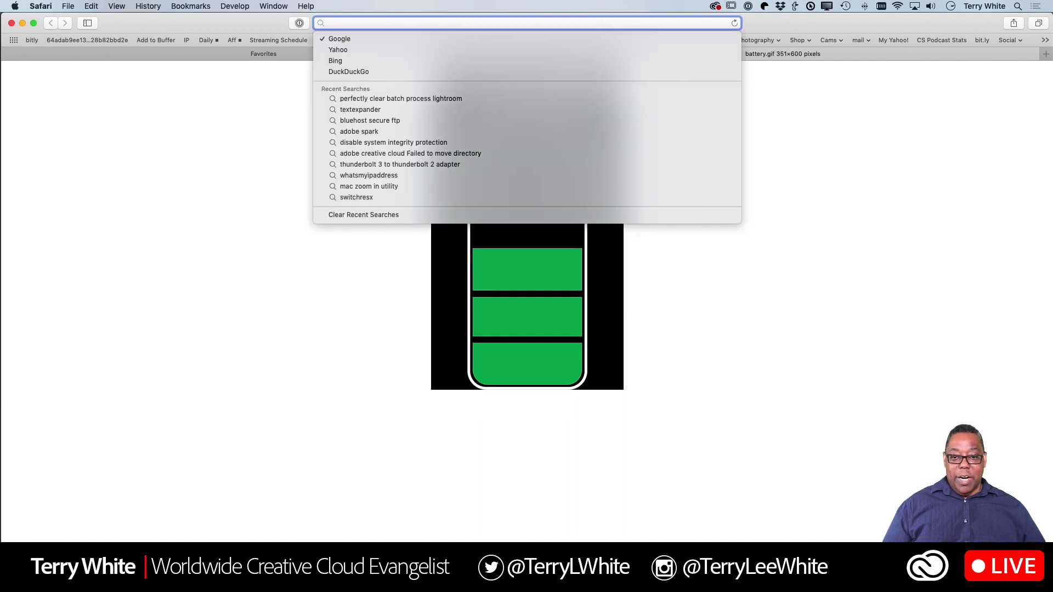
click(195, 262)
- Switch from Safari back to the battery.psd document in Photoshop
key(super+Tab)
key(super+Tab)
key(super+Tab)
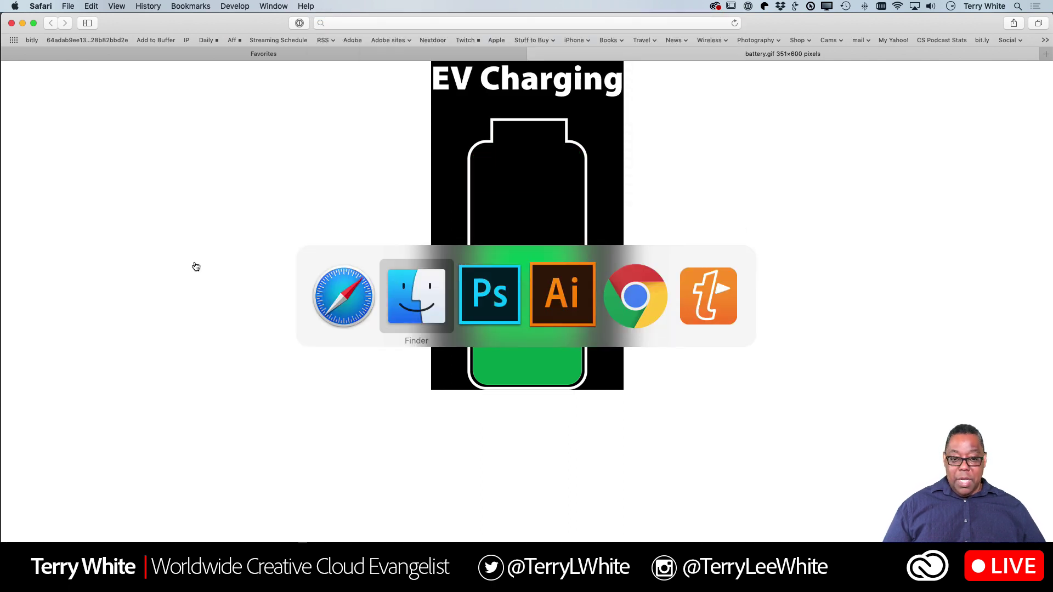
key(super+shift+Tab)
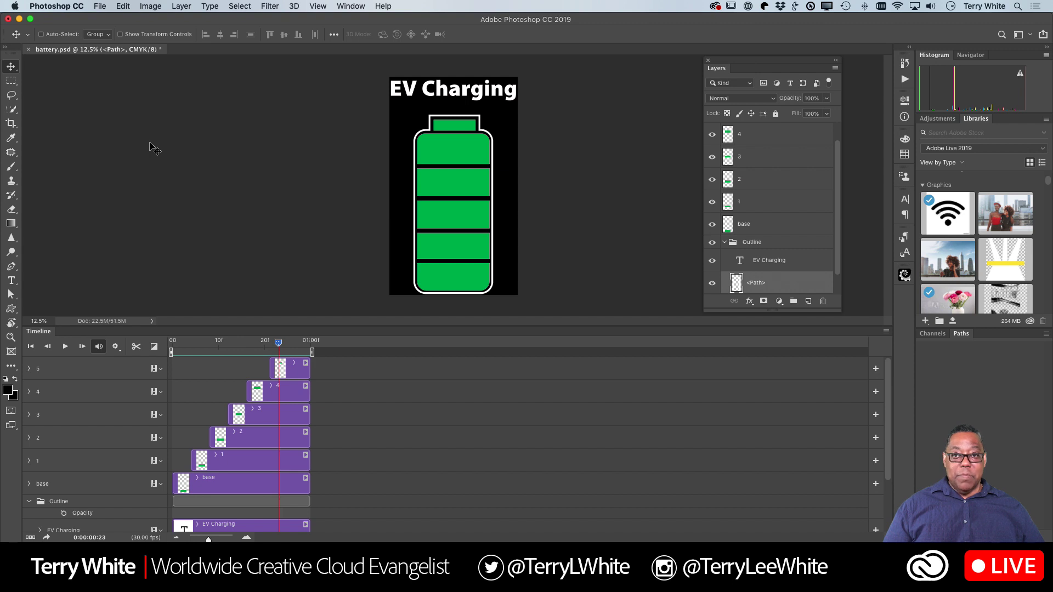
click(100, 6)
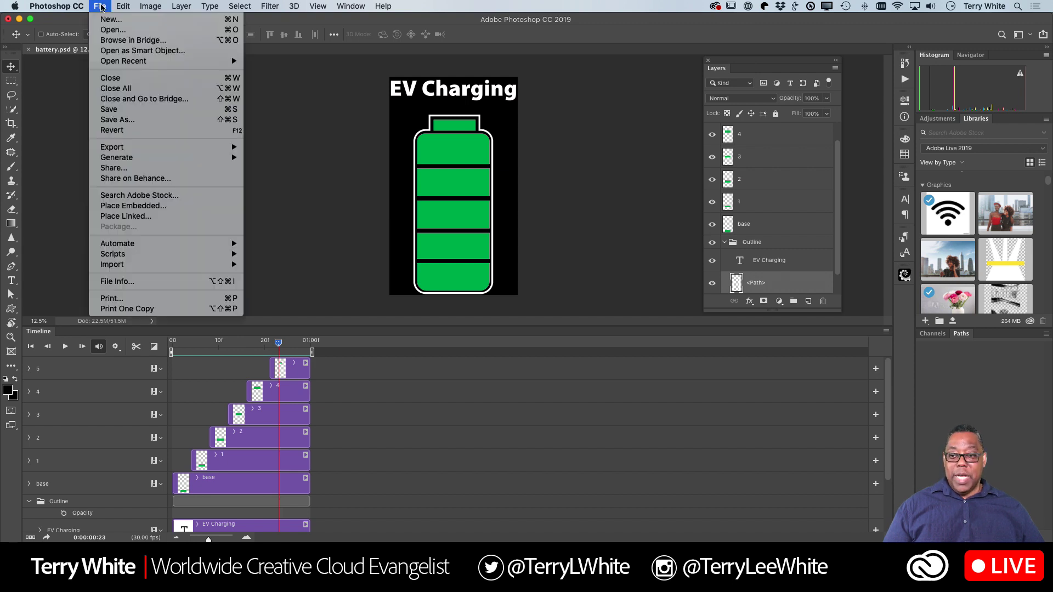
mouse_move(100, 150)
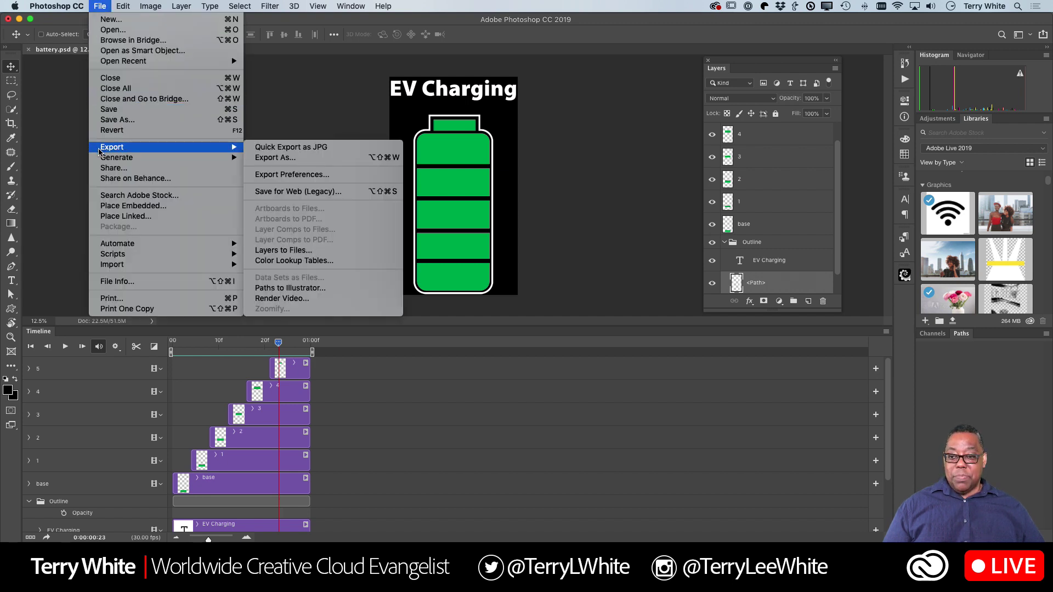
click(309, 301)
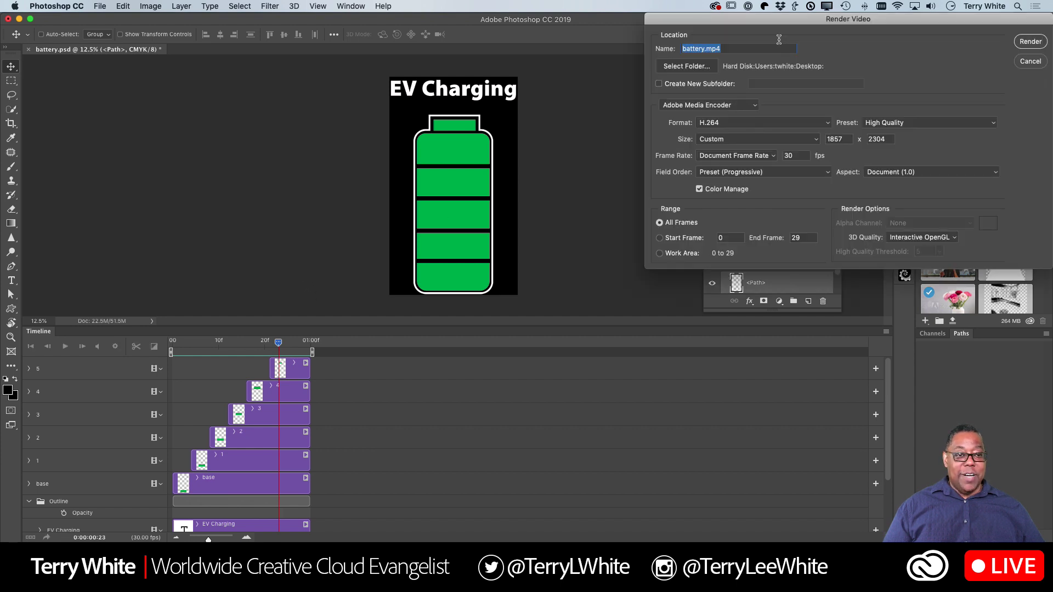
drag(759, 21, 261, 68)
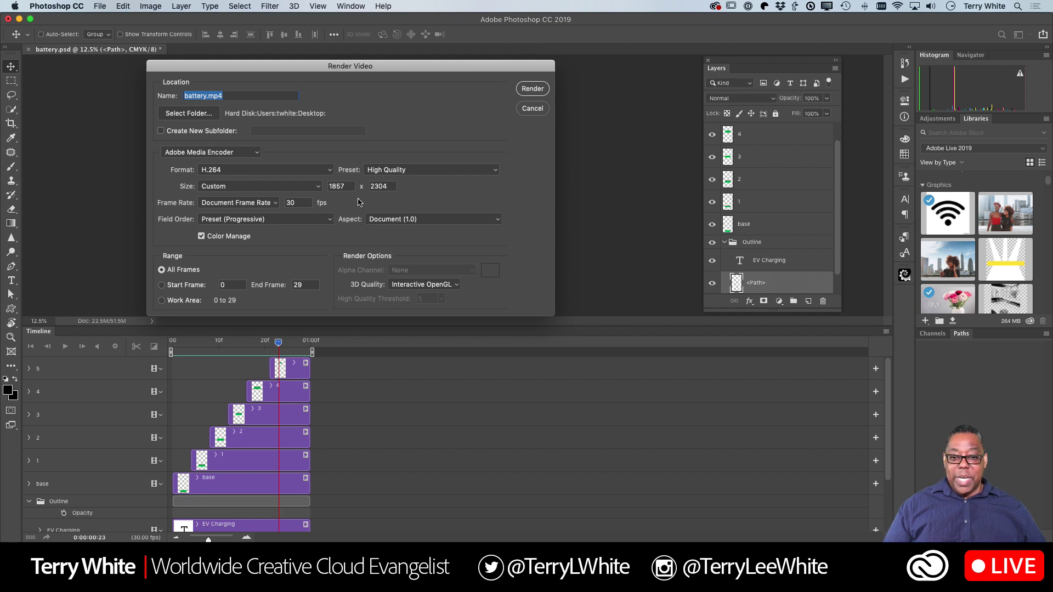
click(392, 186)
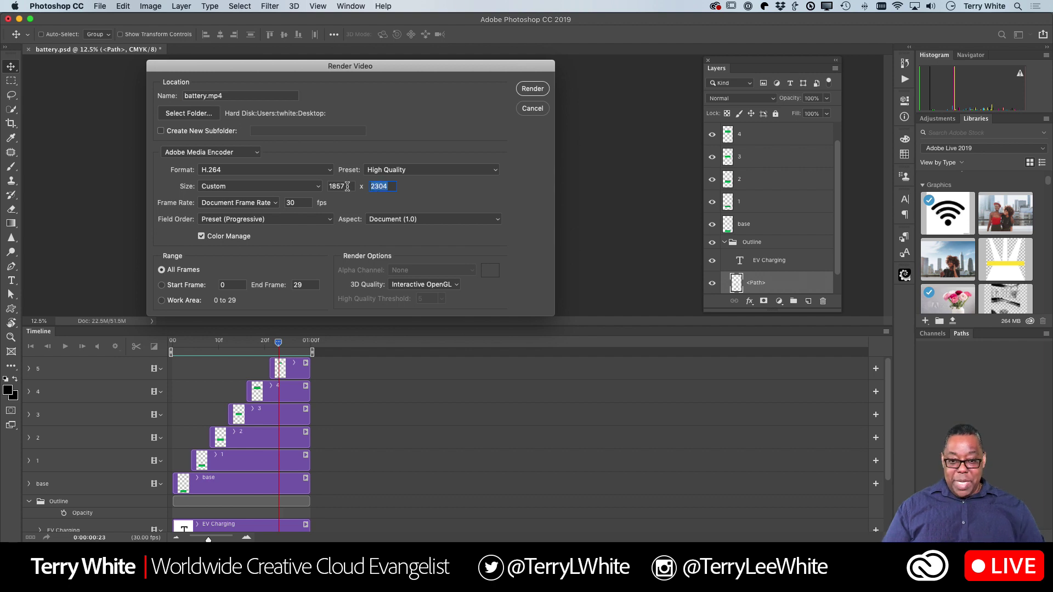
text(1080)
key(Tab)
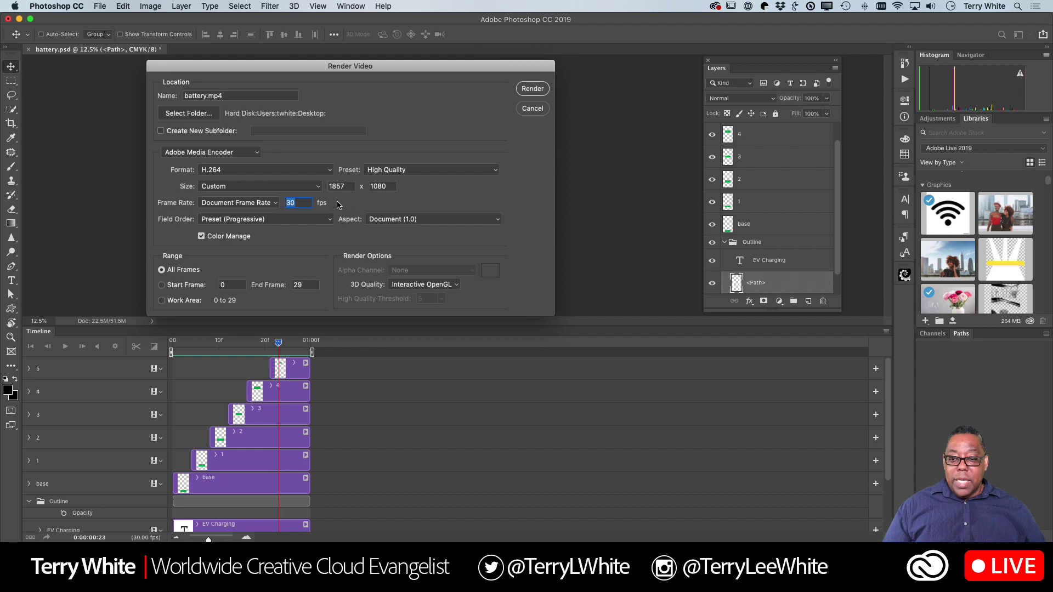
click(284, 186)
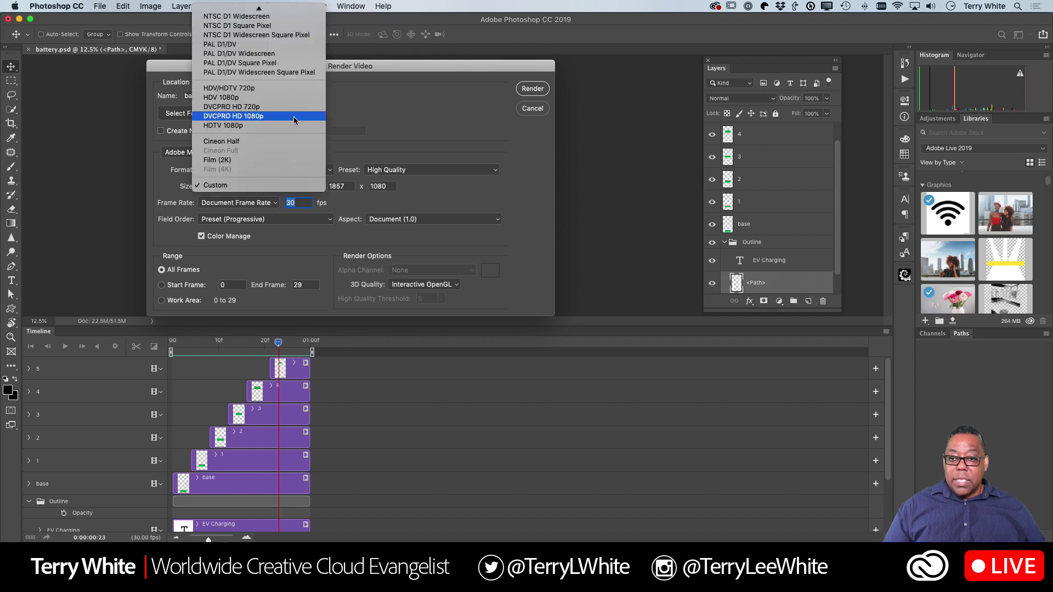
click(393, 144)
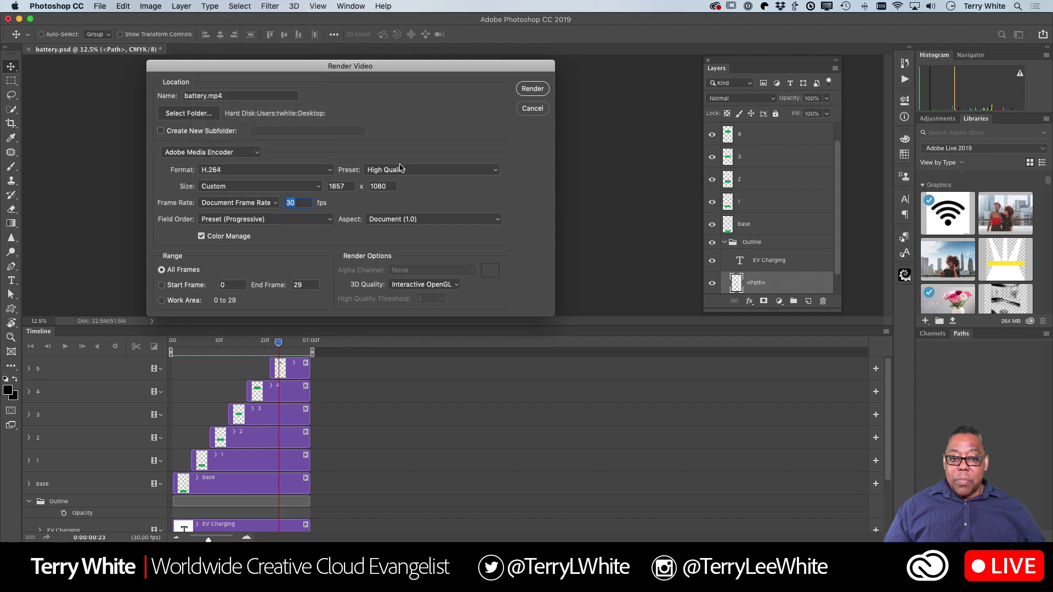
click(532, 109)
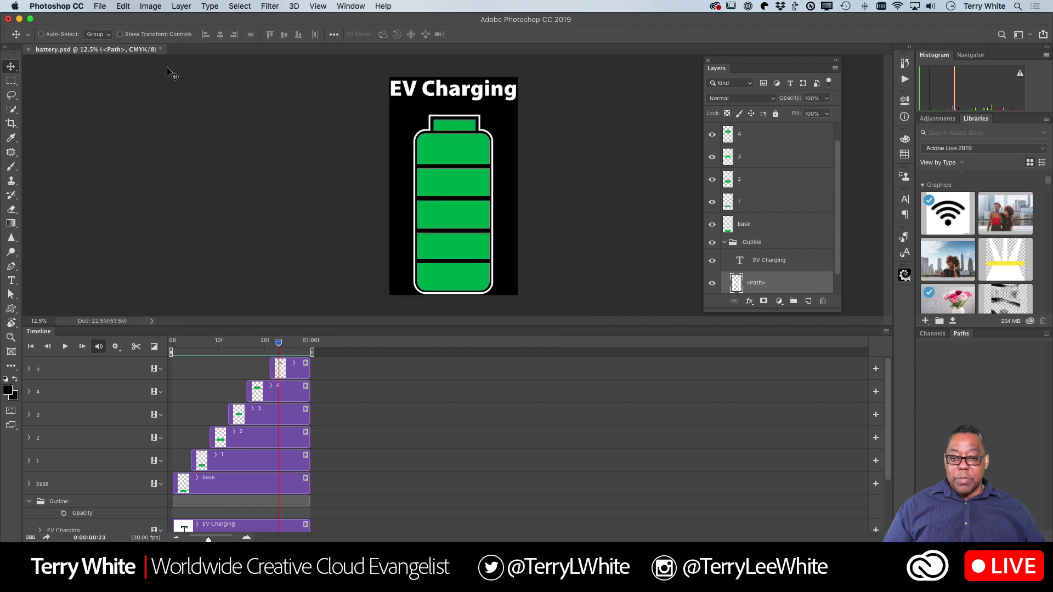
- Start a video render of the animation and choose the HDV/HDTV 720p size preset
click(101, 6)
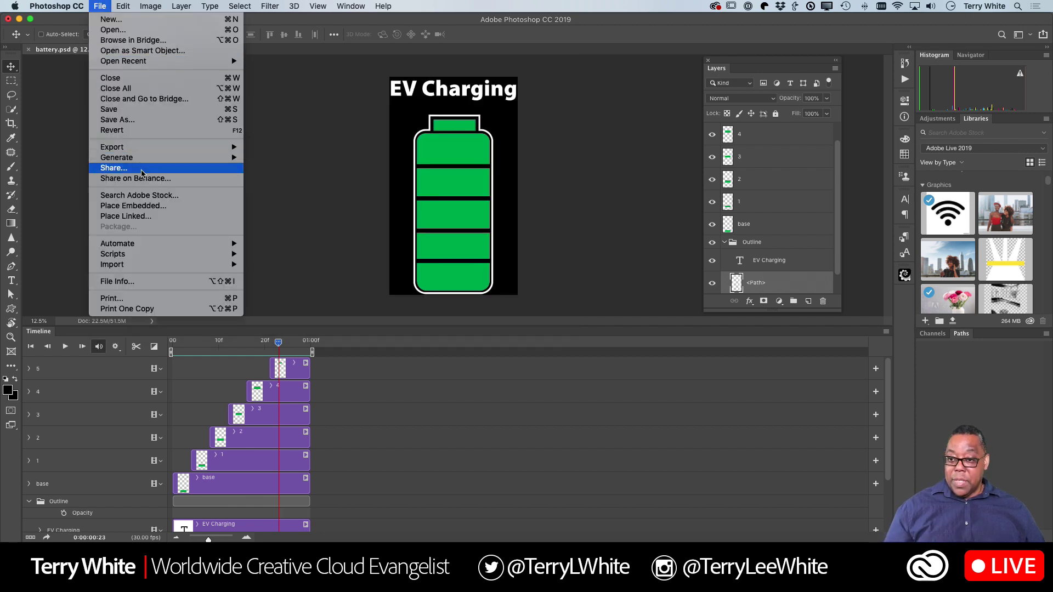
mouse_move(153, 149)
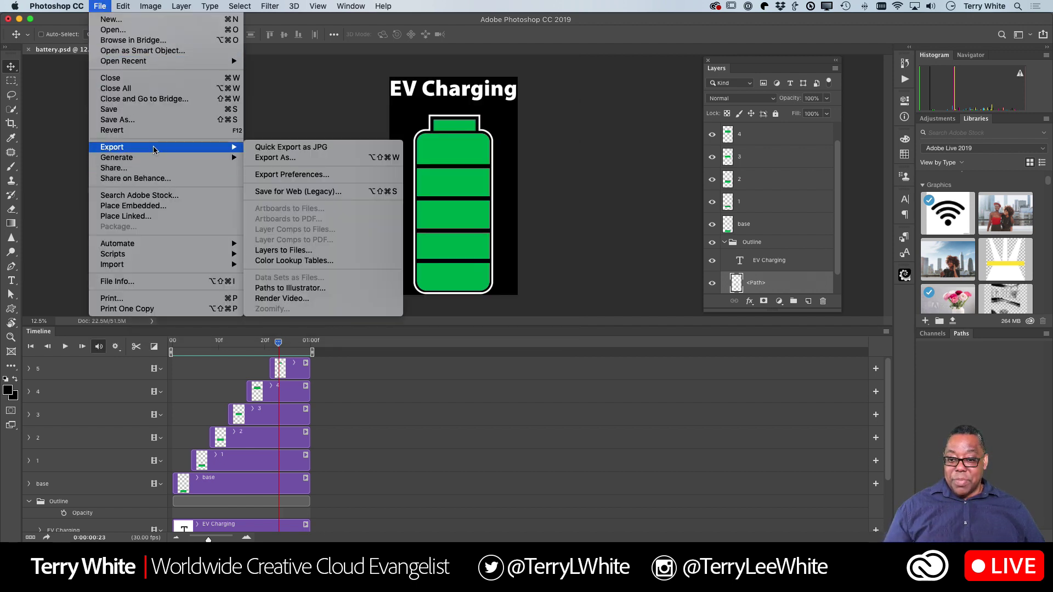
click(281, 298)
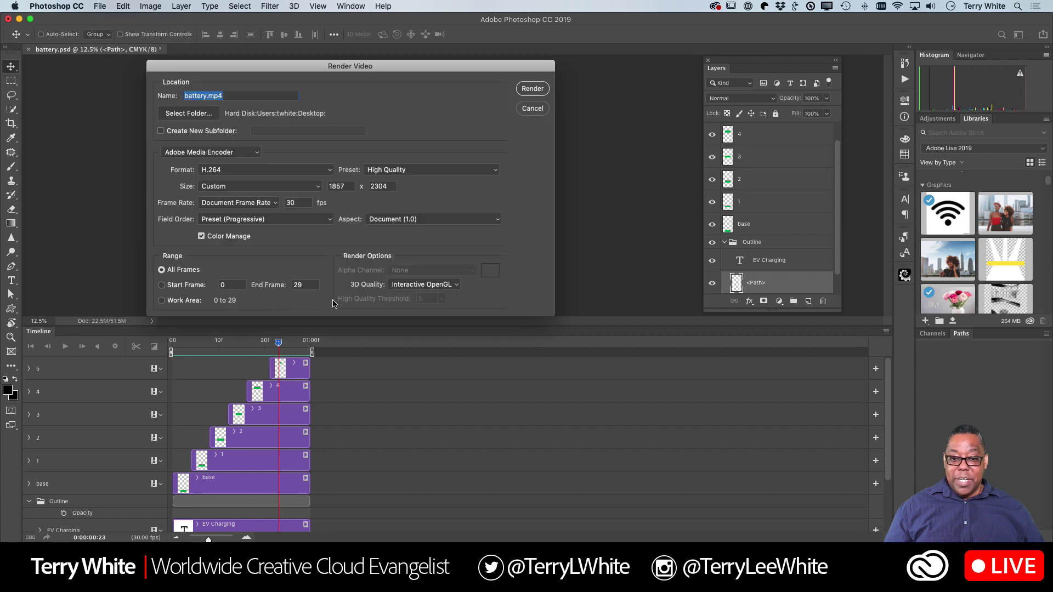
click(268, 186)
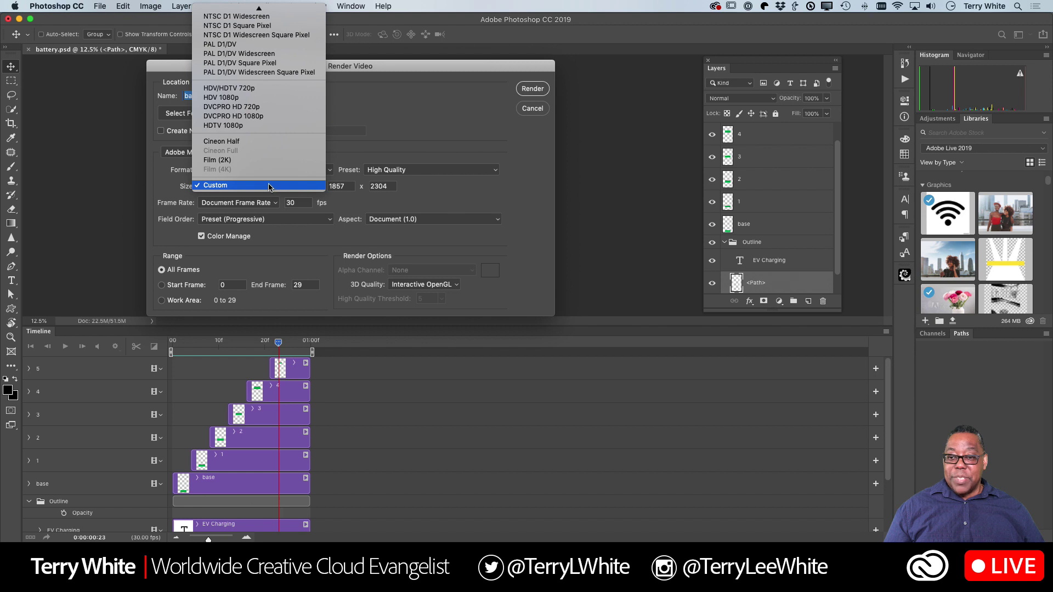
mouse_move(261, 3)
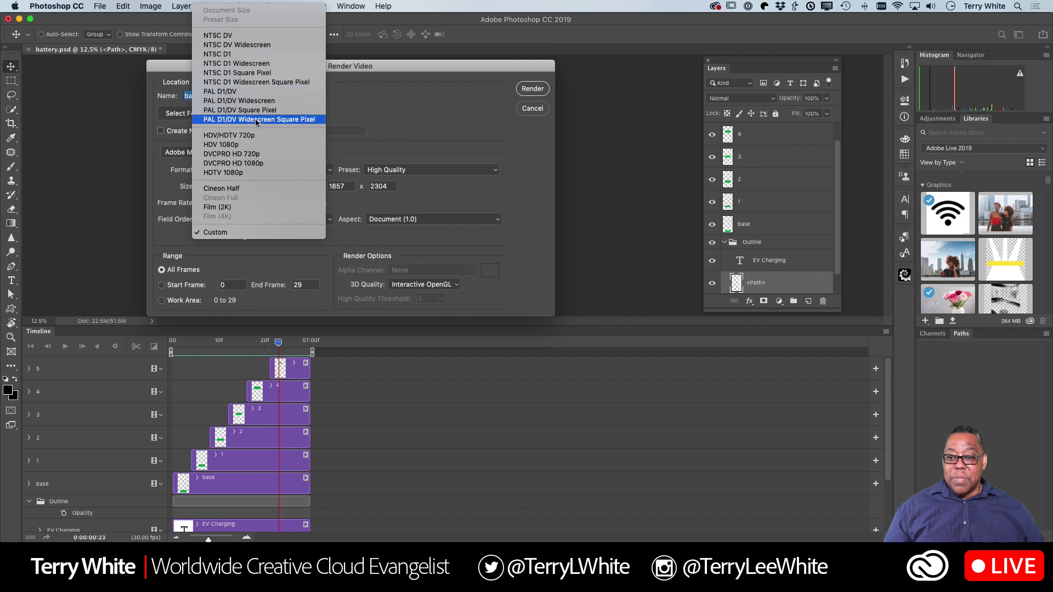
click(255, 136)
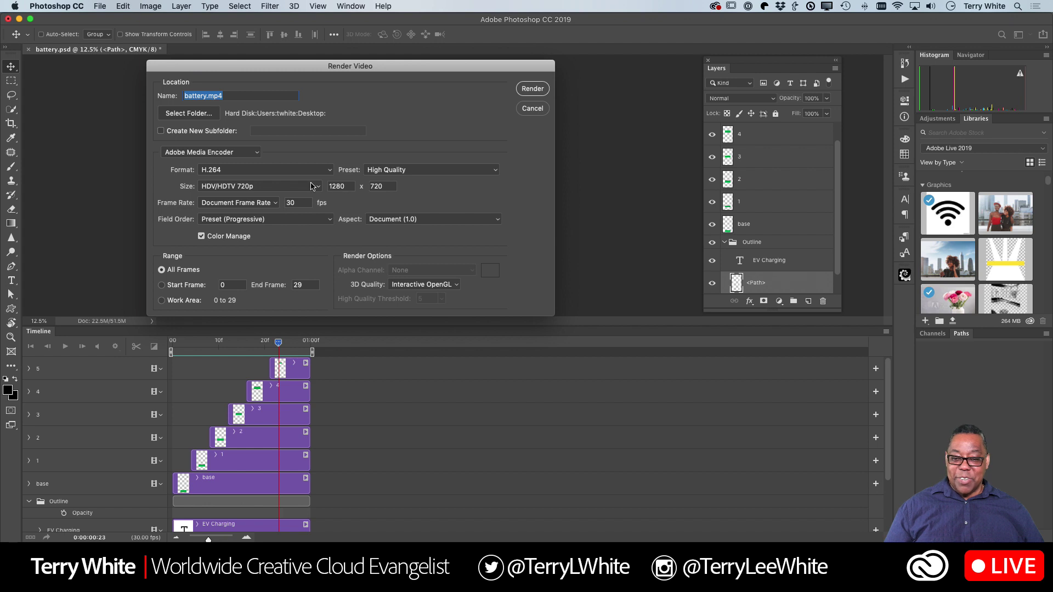
- Try a custom vertical render size of 720 x 1280, and return to the HDV/HDTV 720p preset
drag(350, 186, 303, 186)
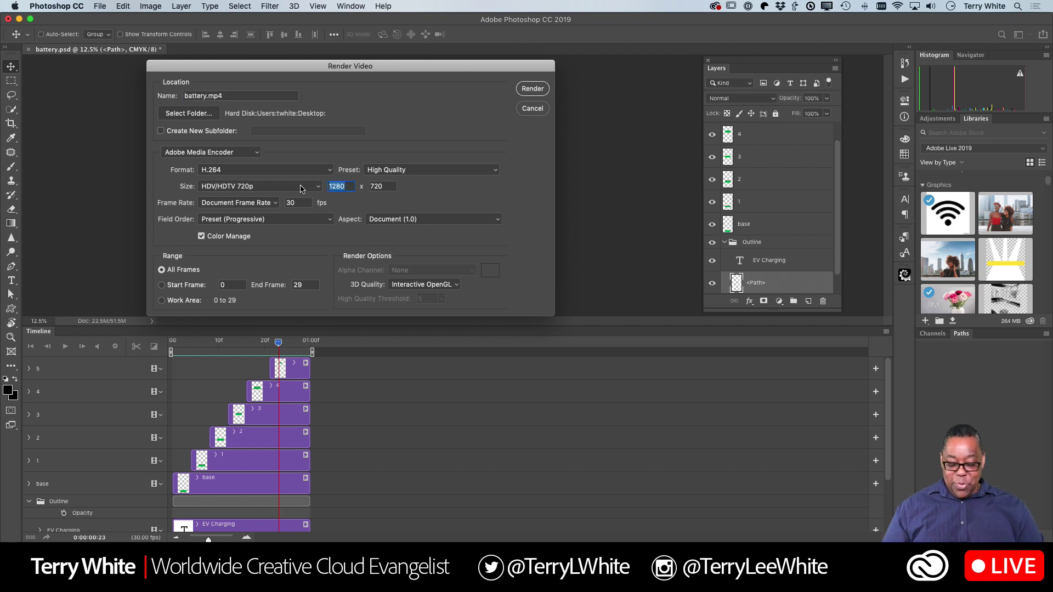
text(720)
key(Tab)
text(108)
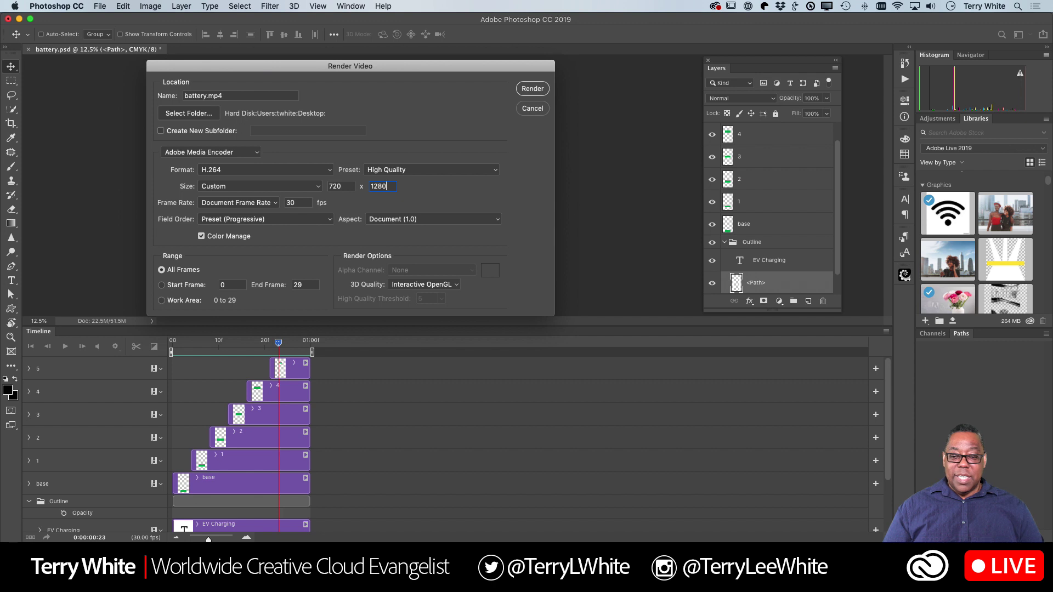
click(268, 190)
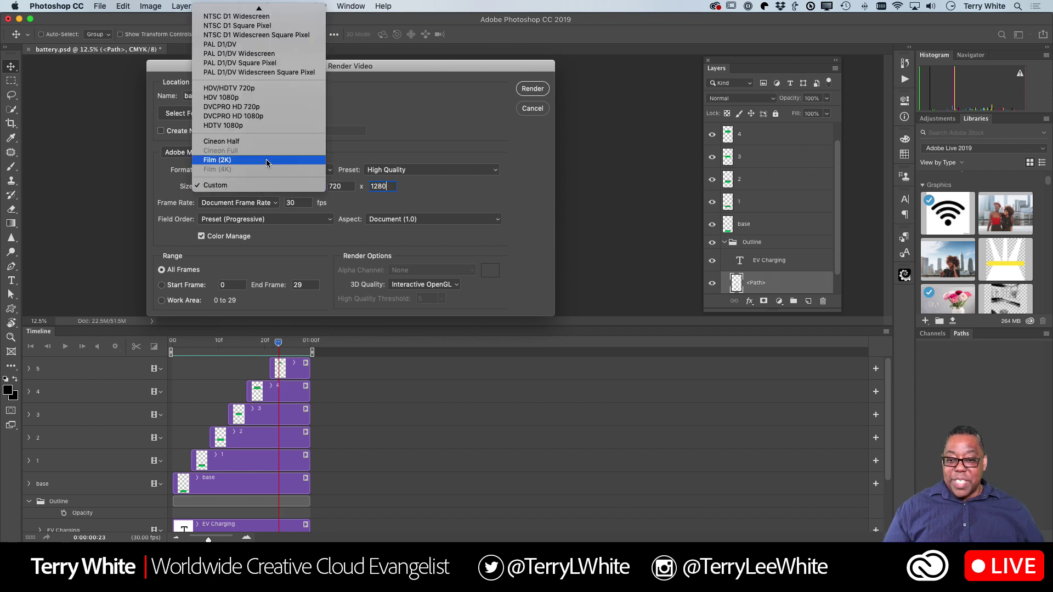
click(272, 88)
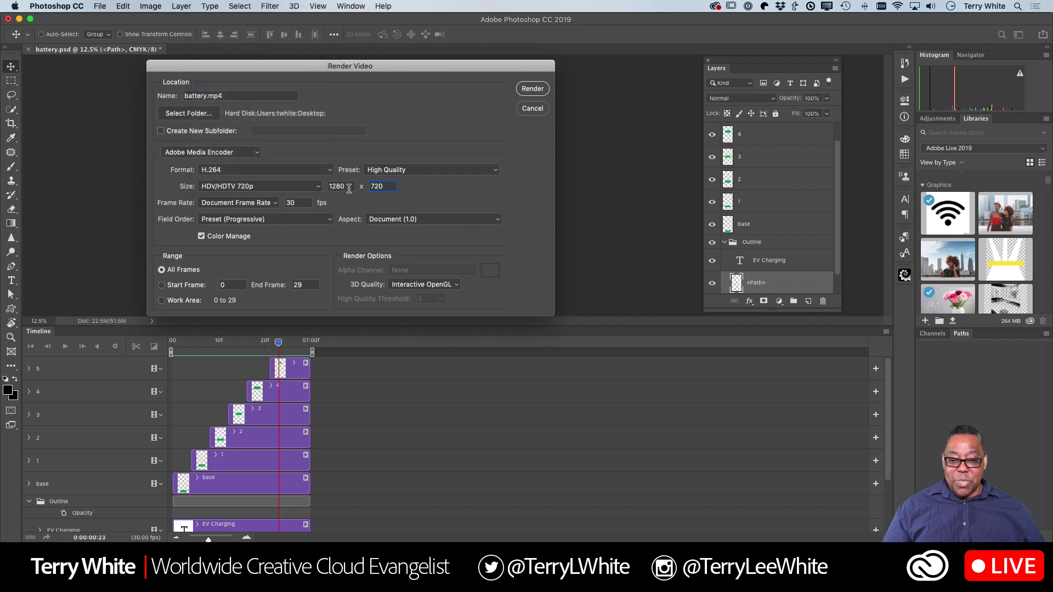
- Set the video size to 720 x 1280 and try to render the animation as battery.mp4
drag(350, 187, 324, 187)
text(720)
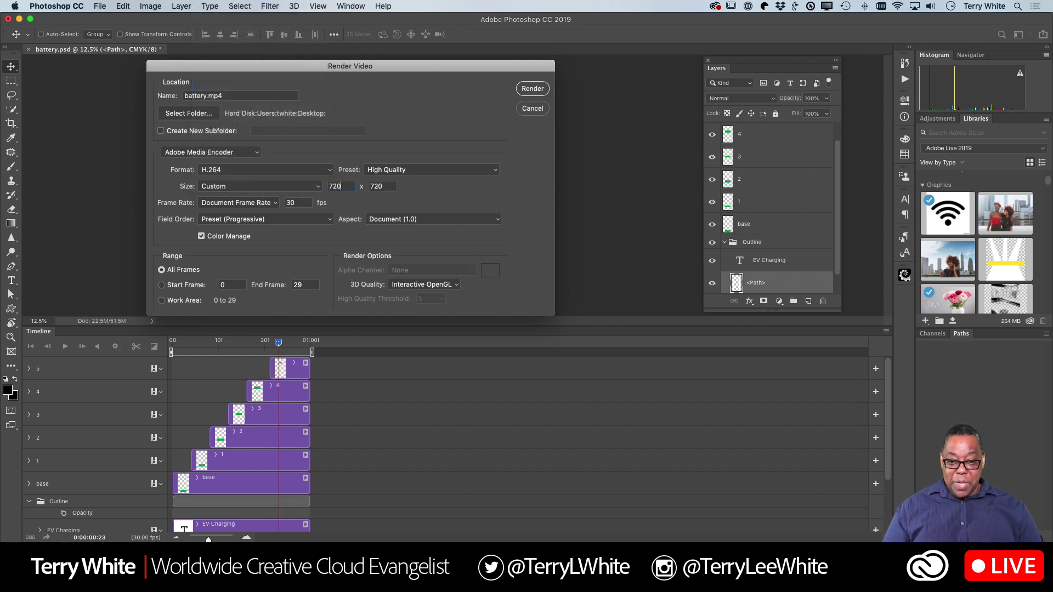
key(Tab)
text(12)
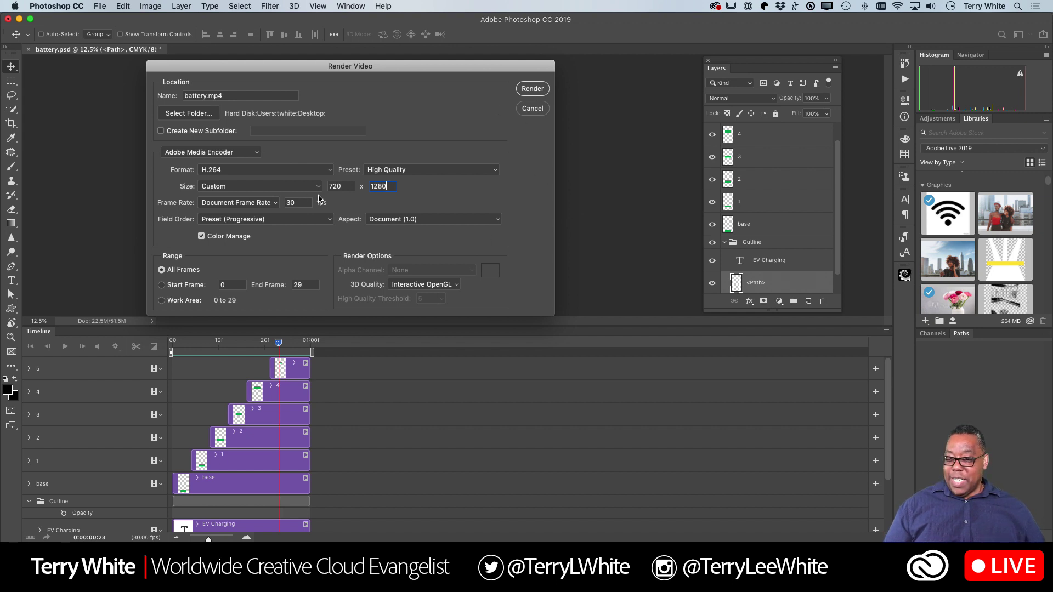
click(532, 90)
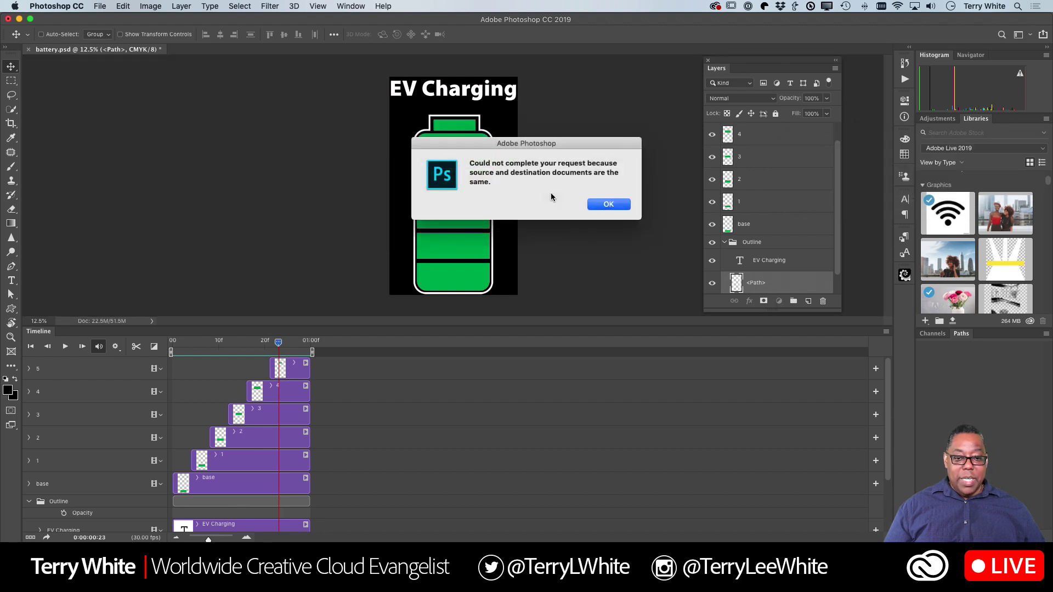
click(608, 204)
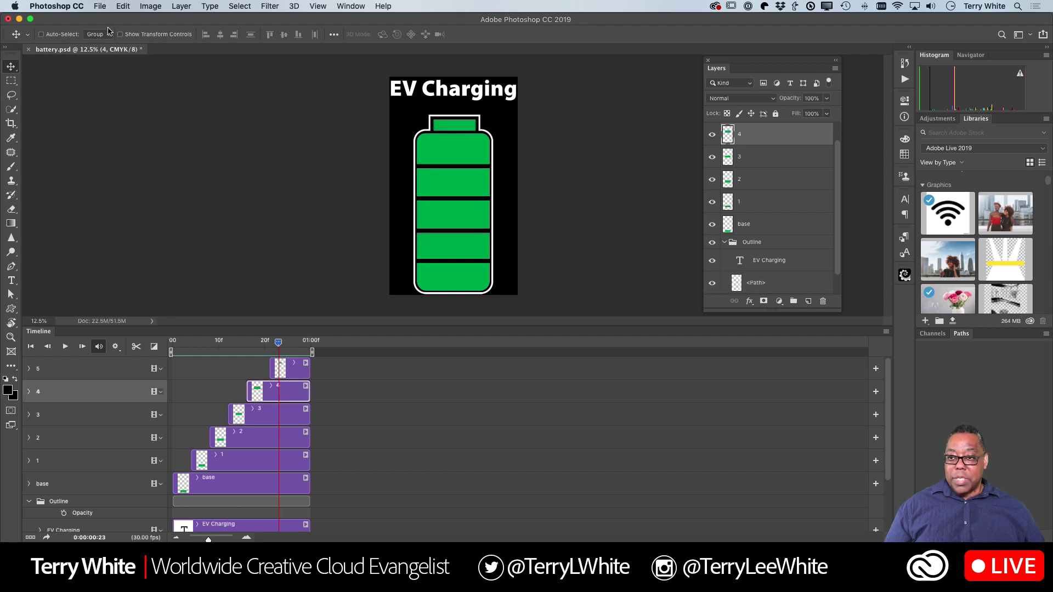
- Rename the video output to battery3.mp4 and render it to the Desktop at 720 x 1280 as H.264
click(101, 6)
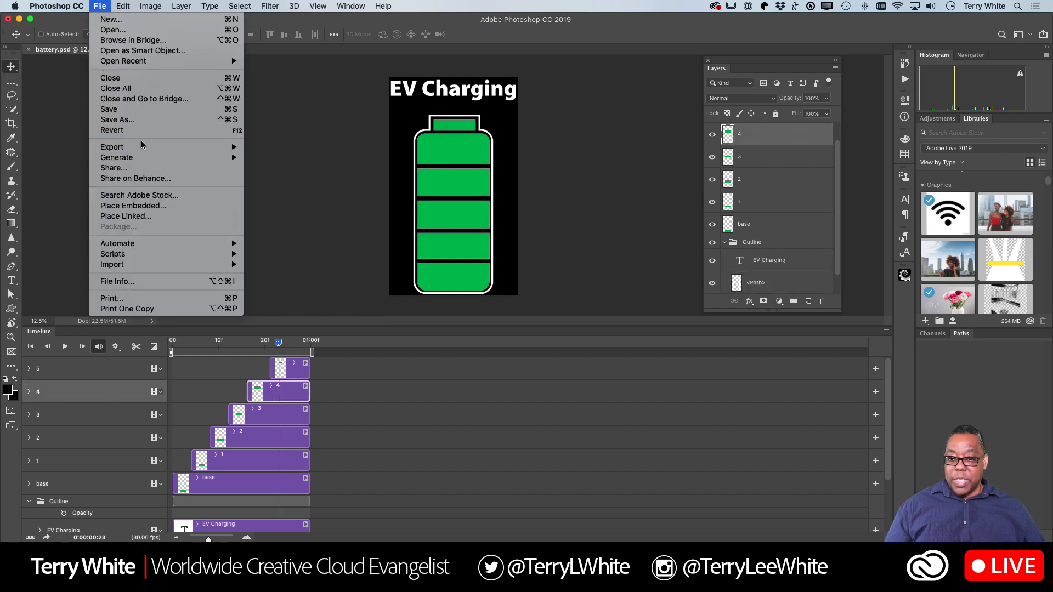
mouse_move(165, 147)
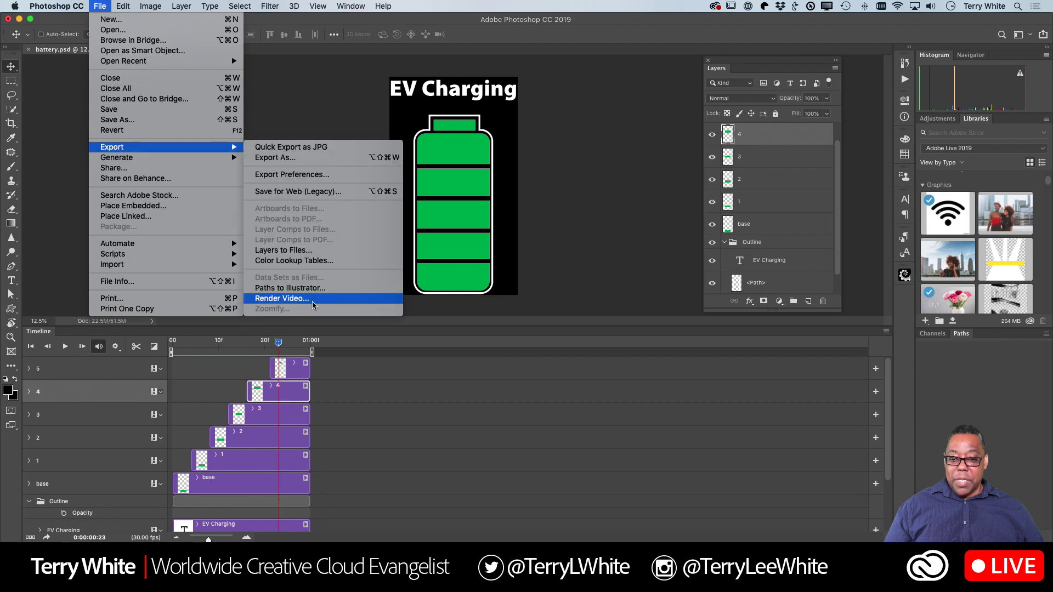
click(376, 297)
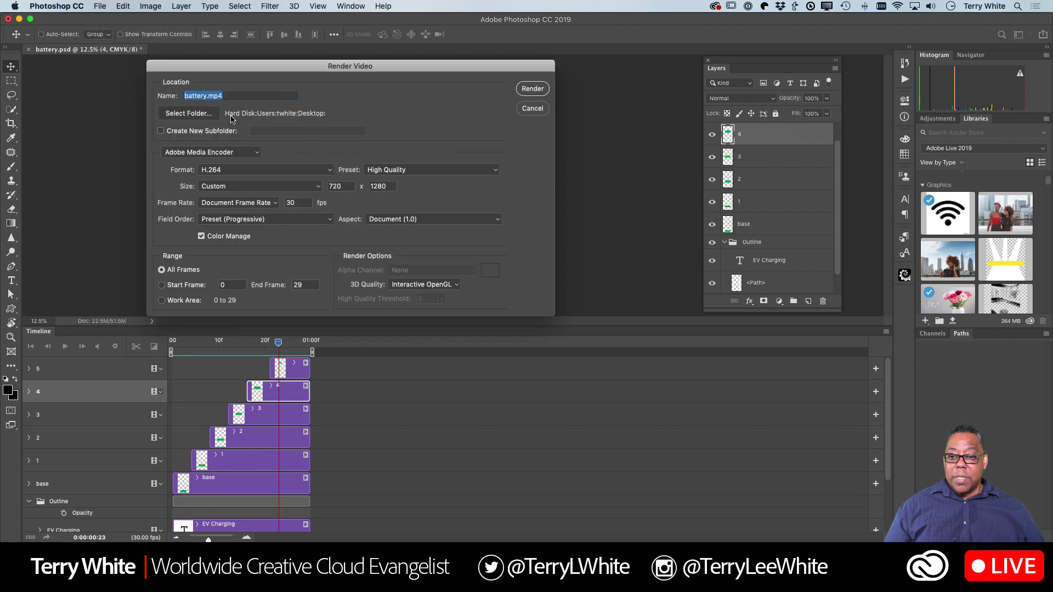
click(208, 96)
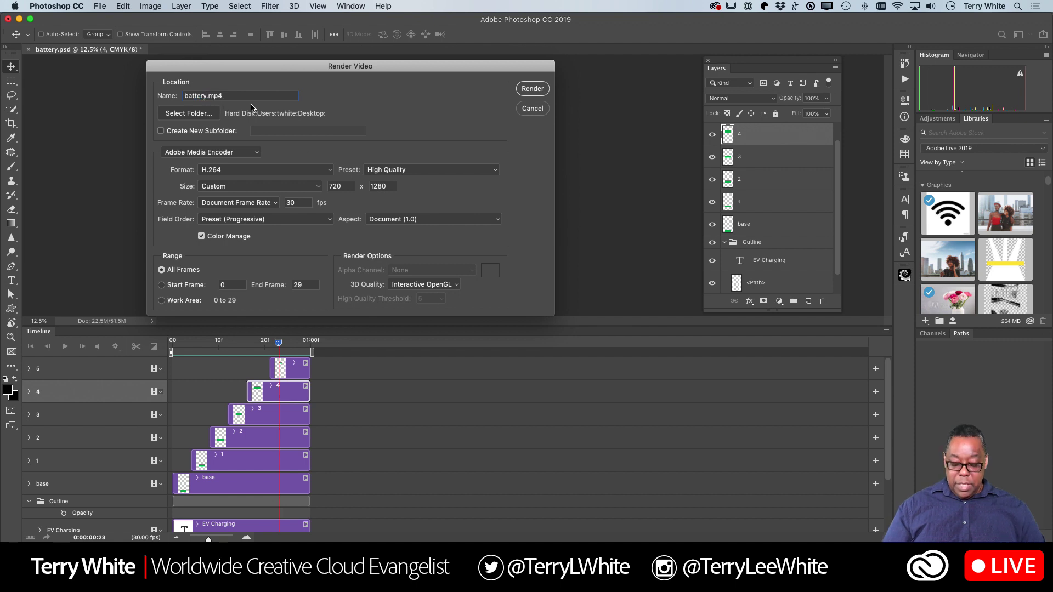
text(3)
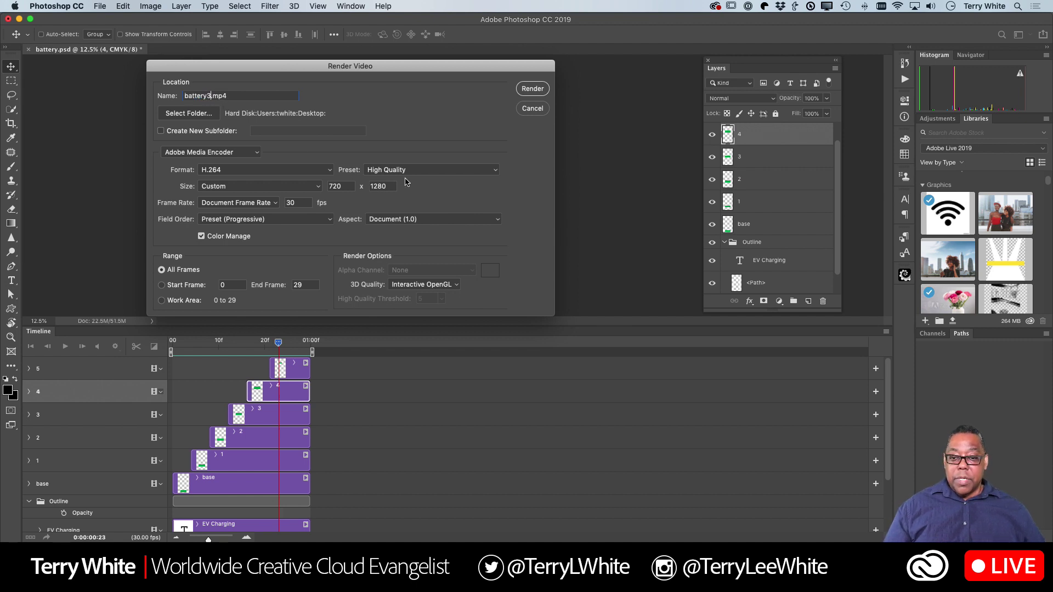
click(530, 89)
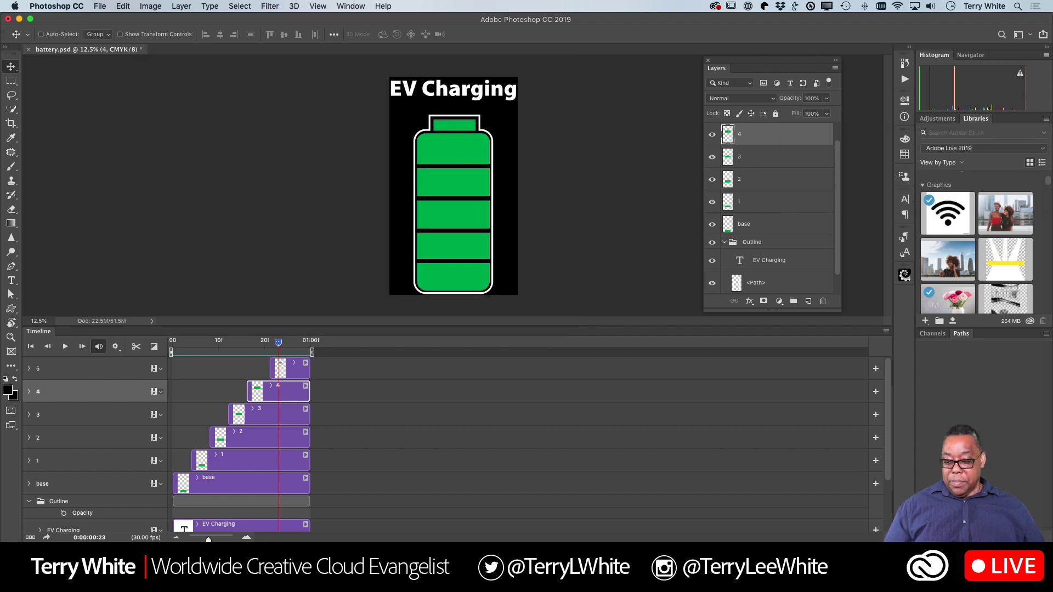
- Switch to Finder, open the Desktop folder and preview battery3.mp4 to check the rendered animation
key(super+Tab)
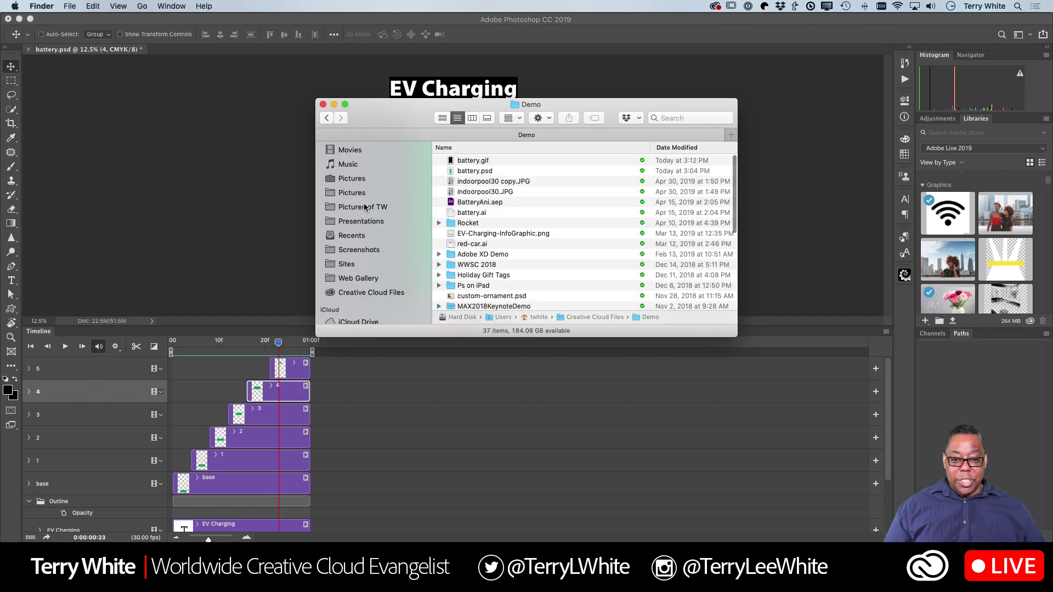
scroll(364, 209, up, 5)
scroll(364, 211, up, 2)
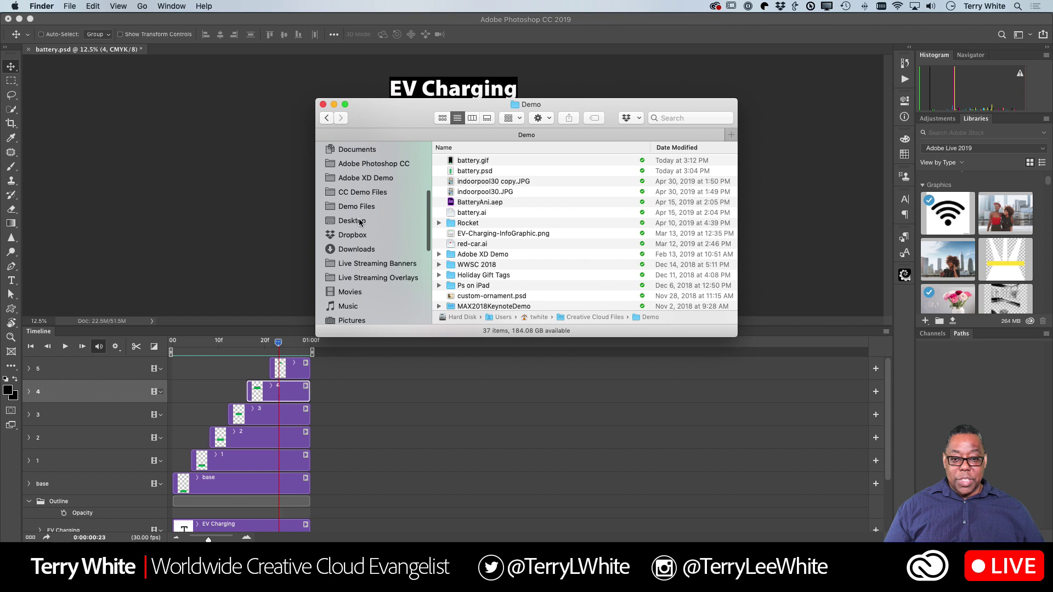
click(359, 220)
scroll(489, 193, up, 3)
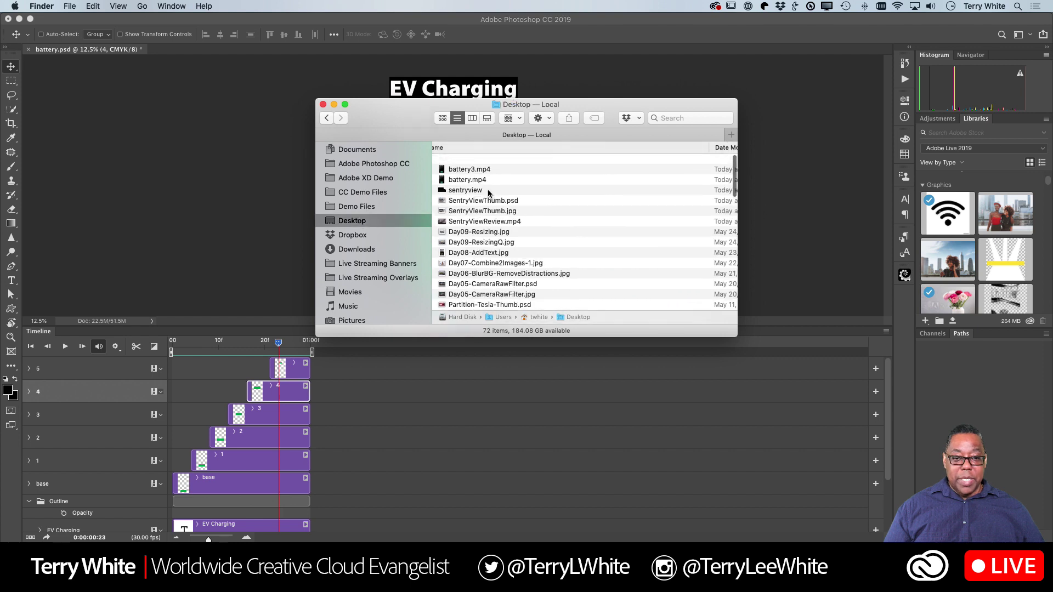
click(469, 160)
key(space)
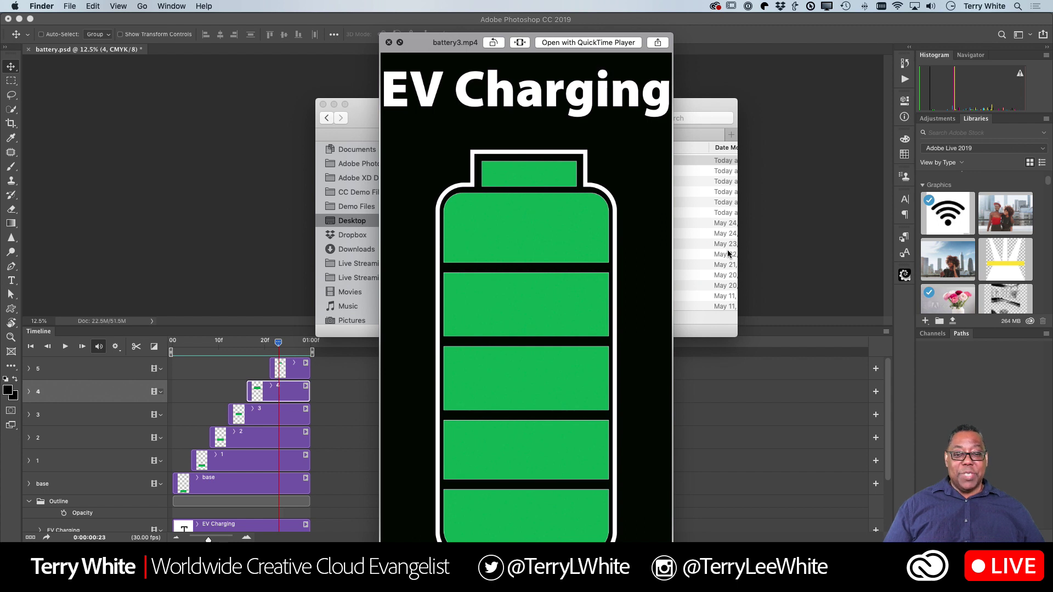
- Replay the battery3.mp4 preview in Finder and close it
key(space)
key(space)
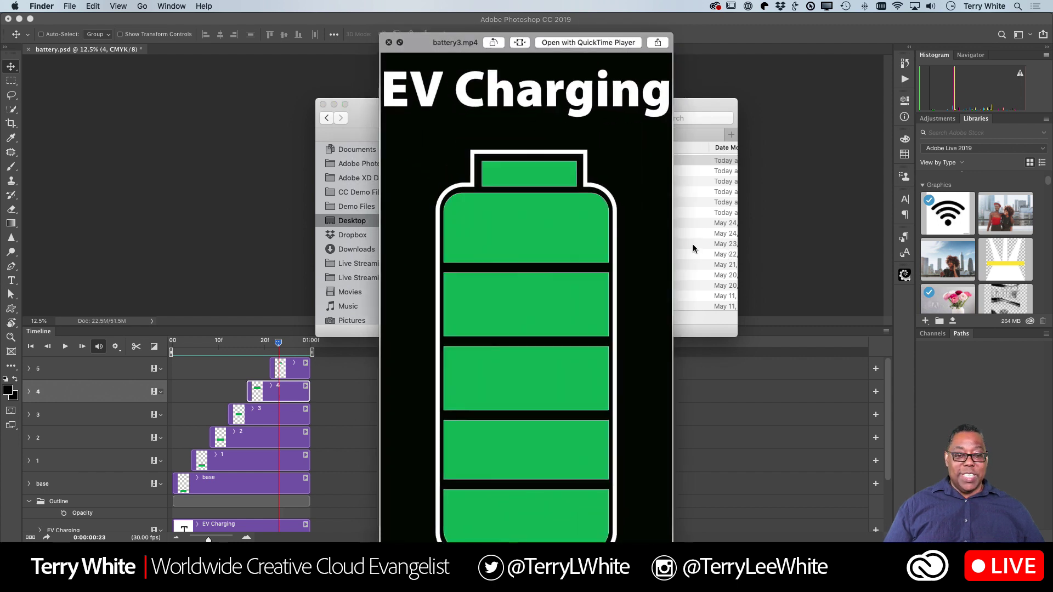
key(space)
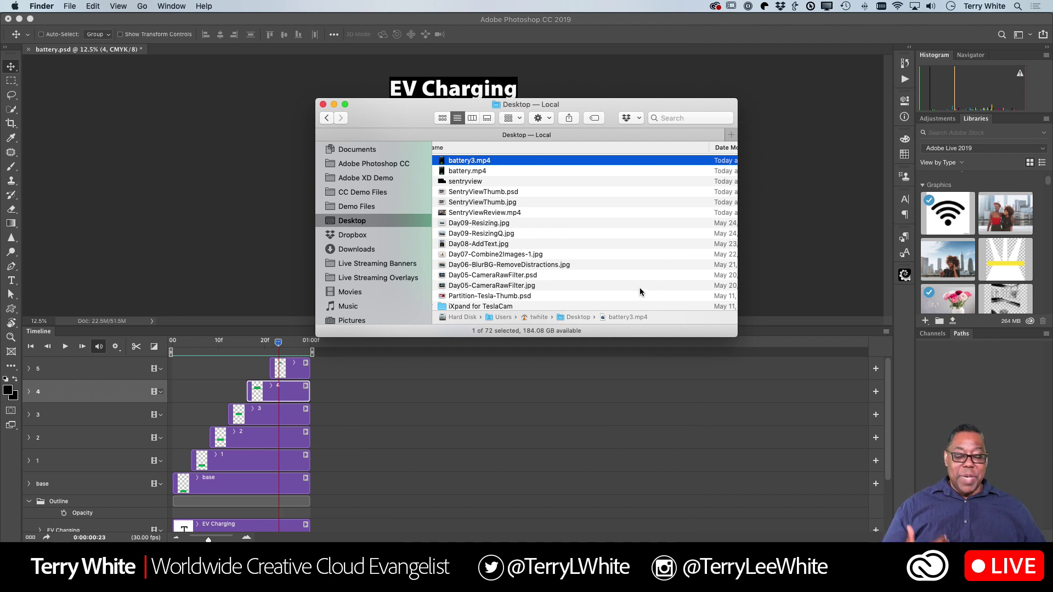
- Switch to Photoshop, review the Render Video settings for the battery animation, and dismiss them without rendering
key(super+Tab)
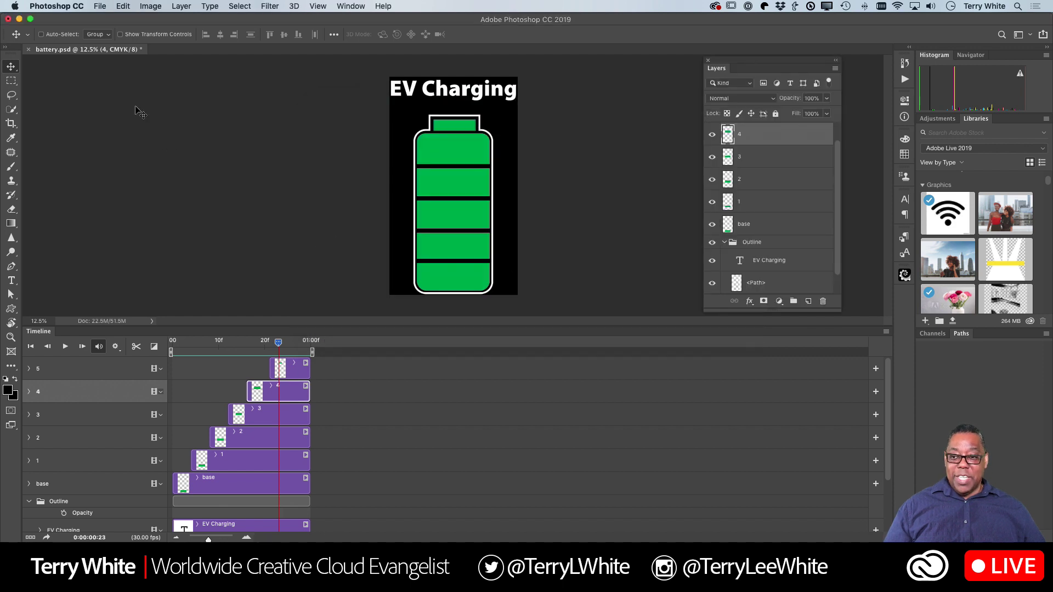
click(98, 6)
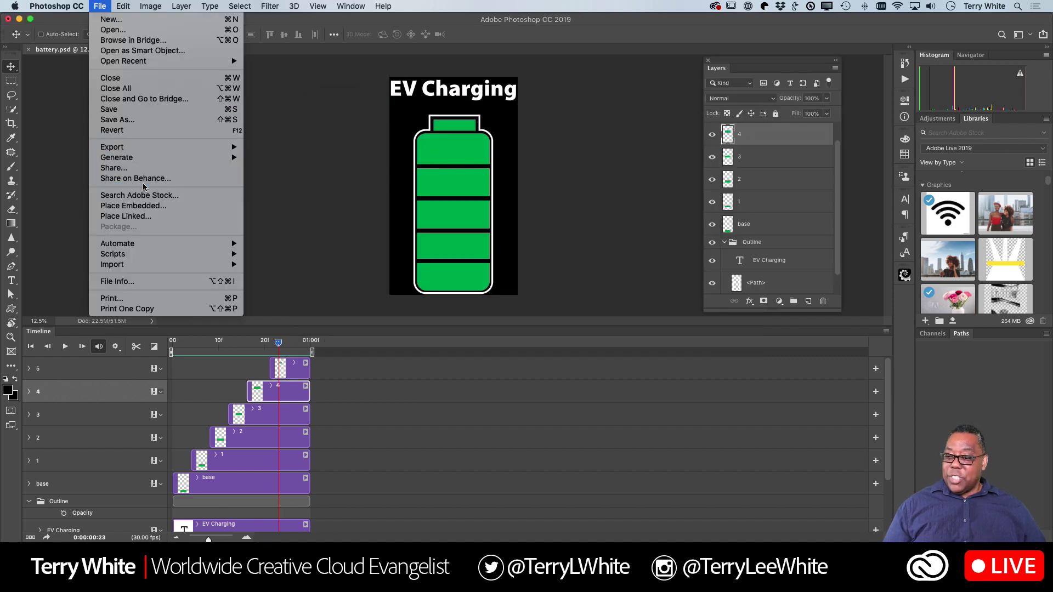
mouse_move(142, 157)
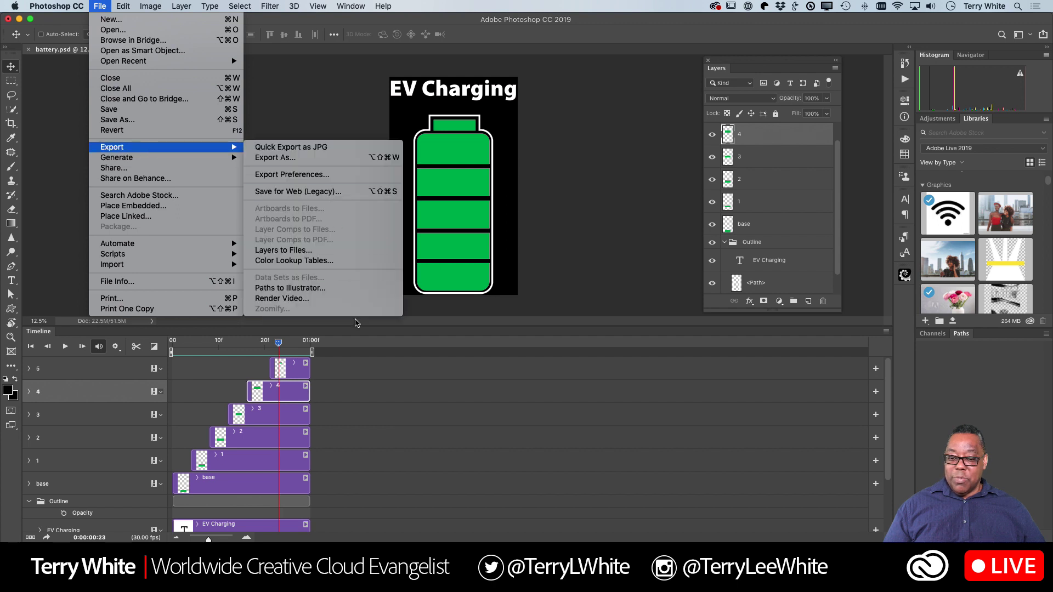
click(350, 301)
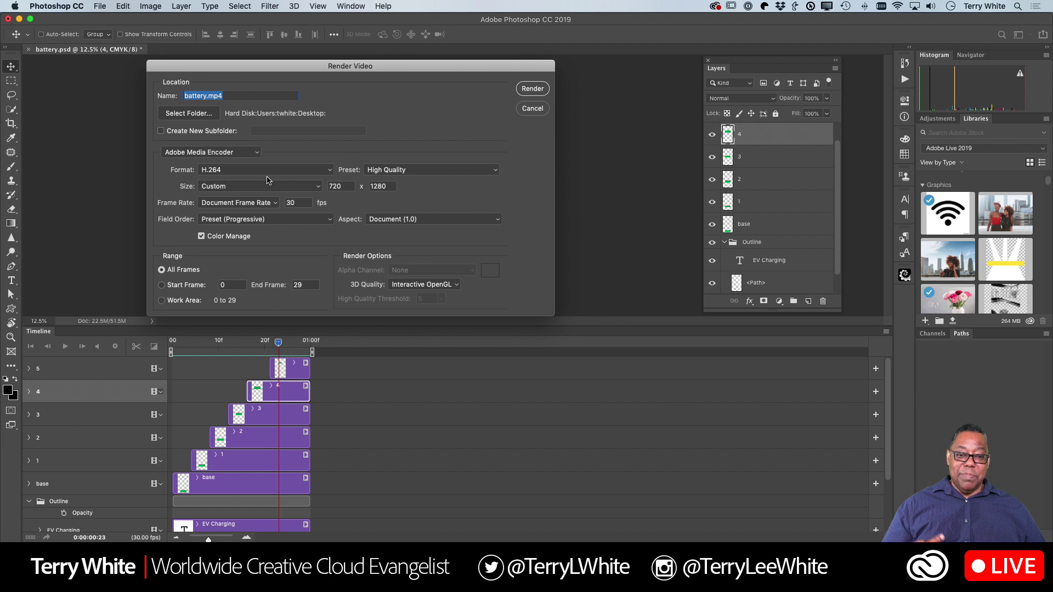
click(533, 109)
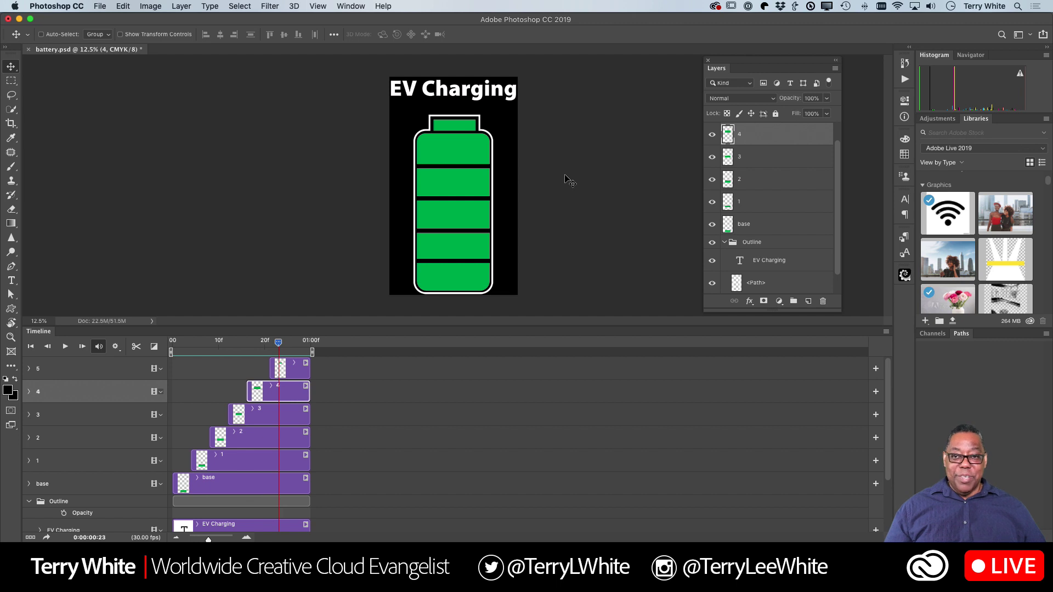
- Stay in Photoshop and play the EV Charging animation in the timeline to review the charging loop
key(super+Tab)
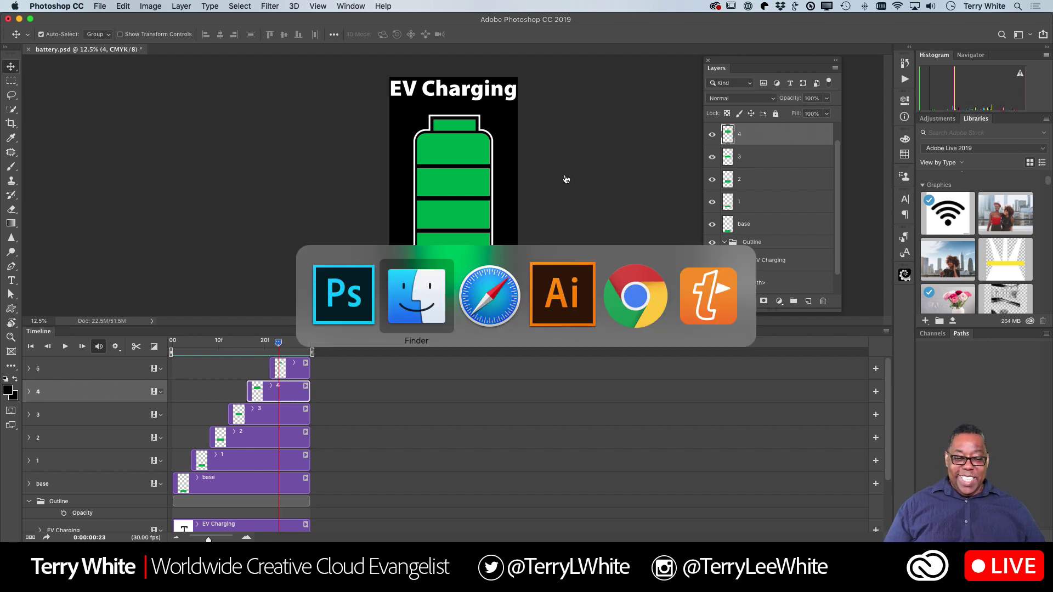
key(super+shift+Tab)
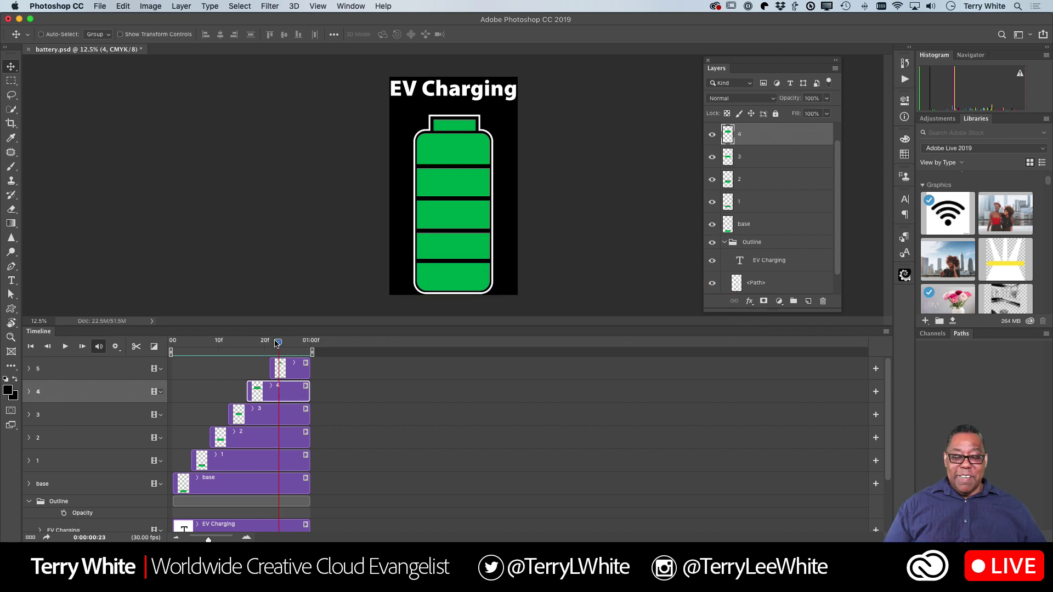
key(space)
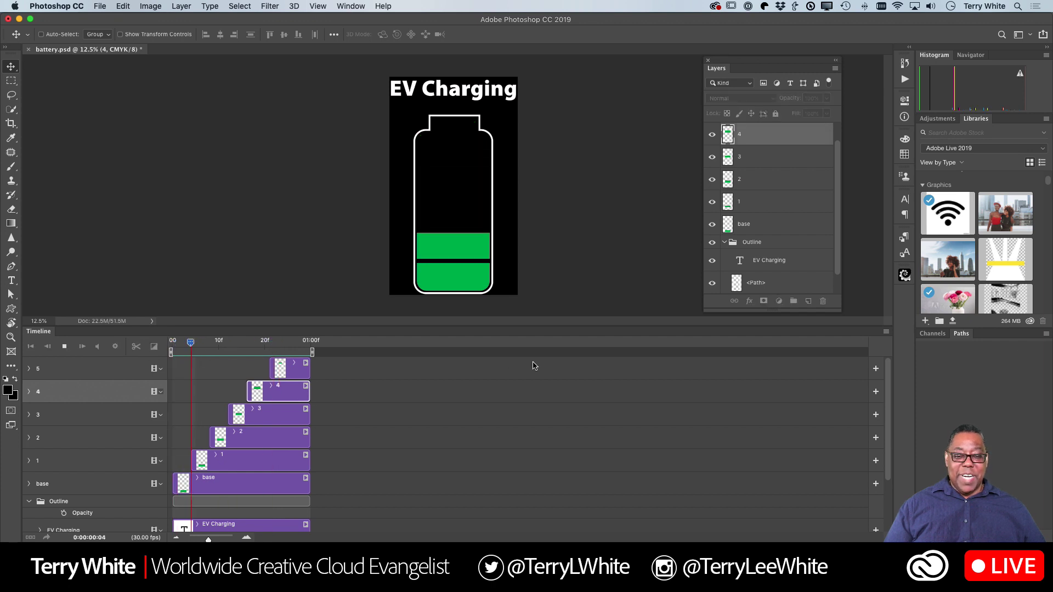